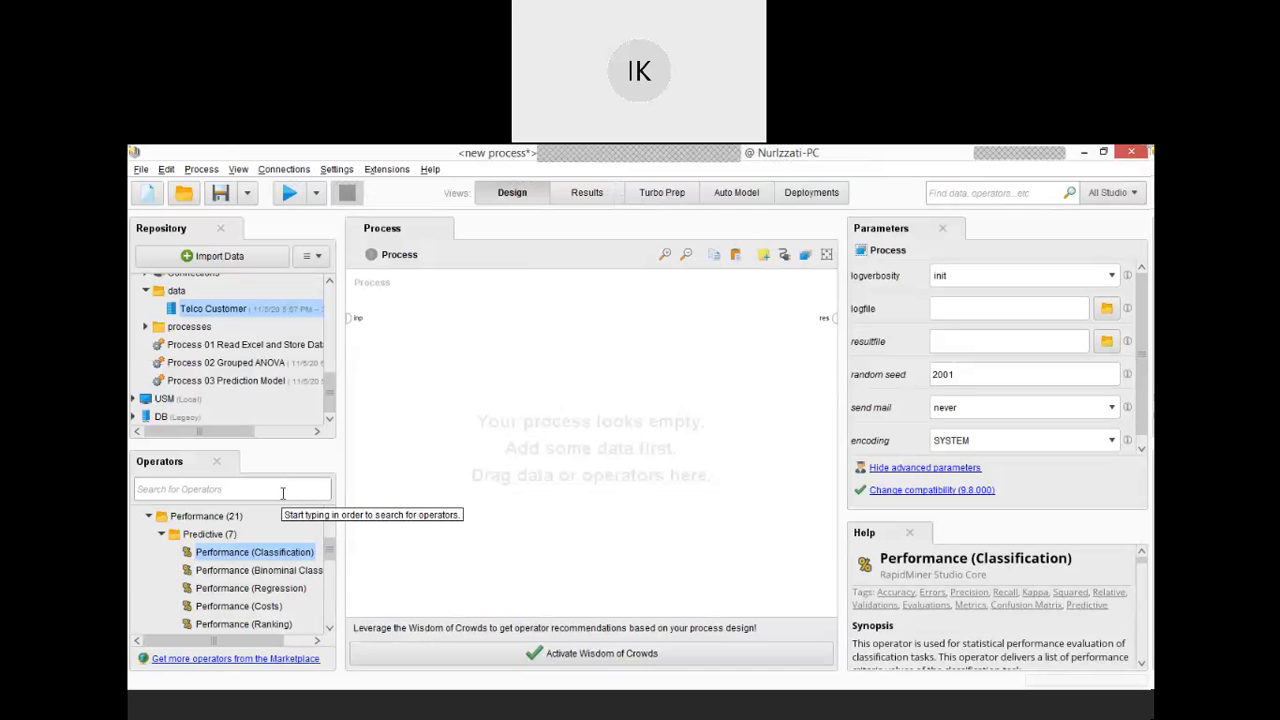
pyautogui.click(283, 490)
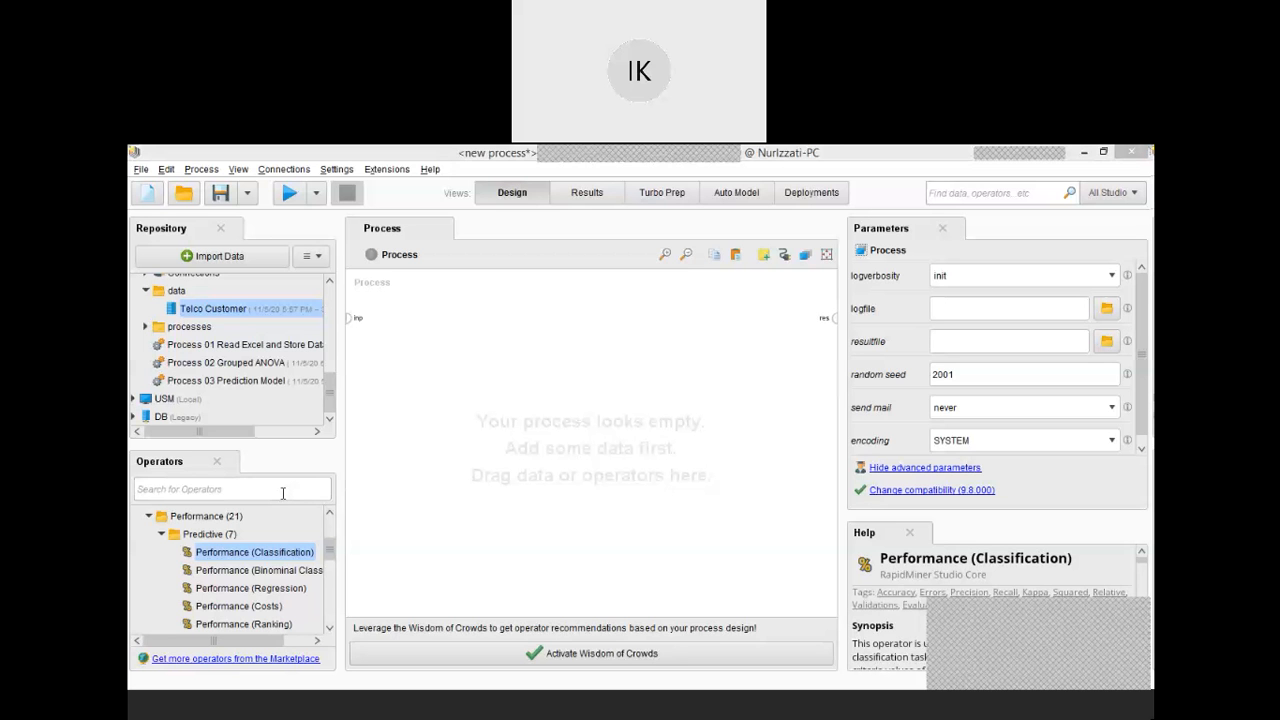
pyautogui.click(283, 490)
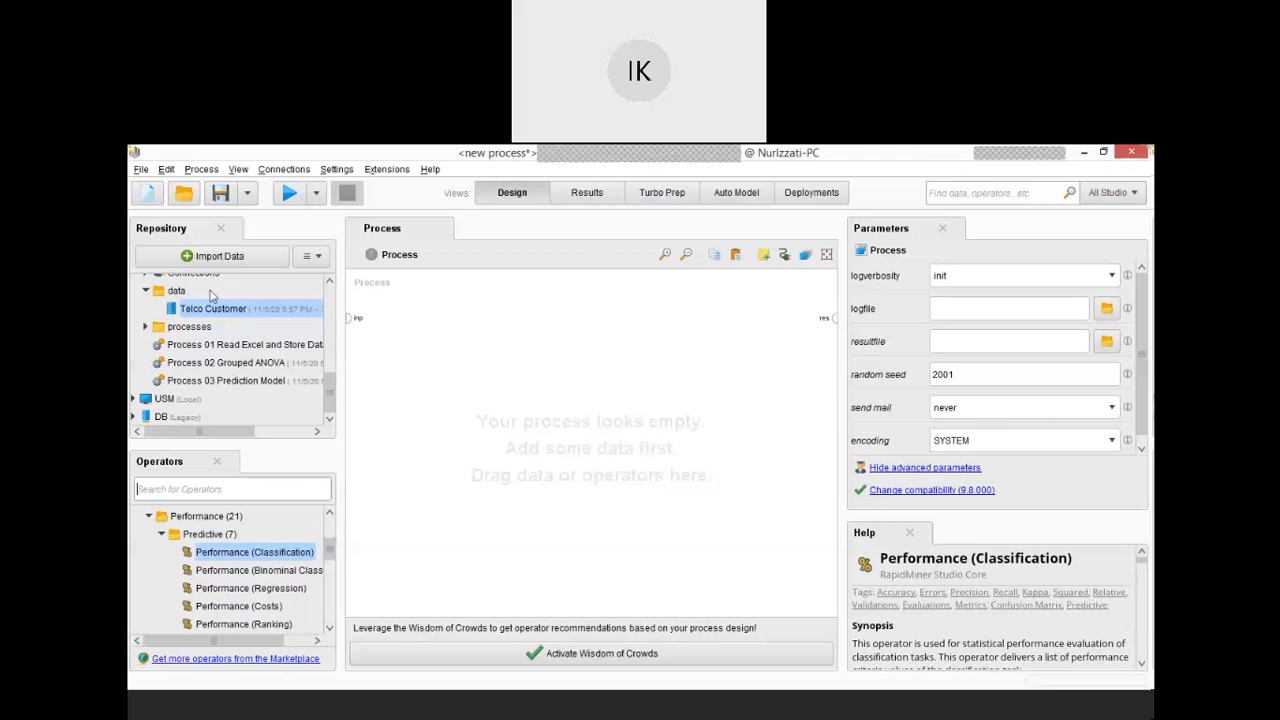
# Add the Telco Customer dataset to the process and connect its output to the result port.
pyautogui.moveTo(214, 305); pyautogui.dragTo(427, 375)
pyautogui.click(451, 357)
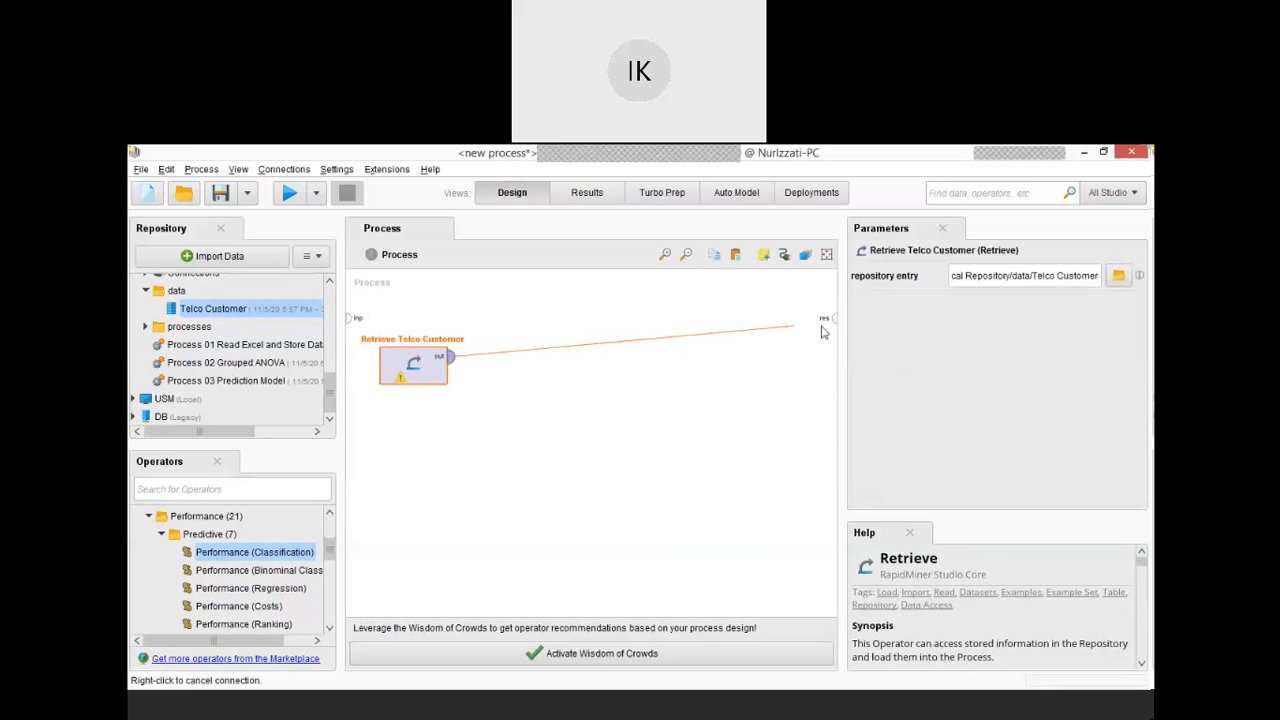
pyautogui.click(835, 320)
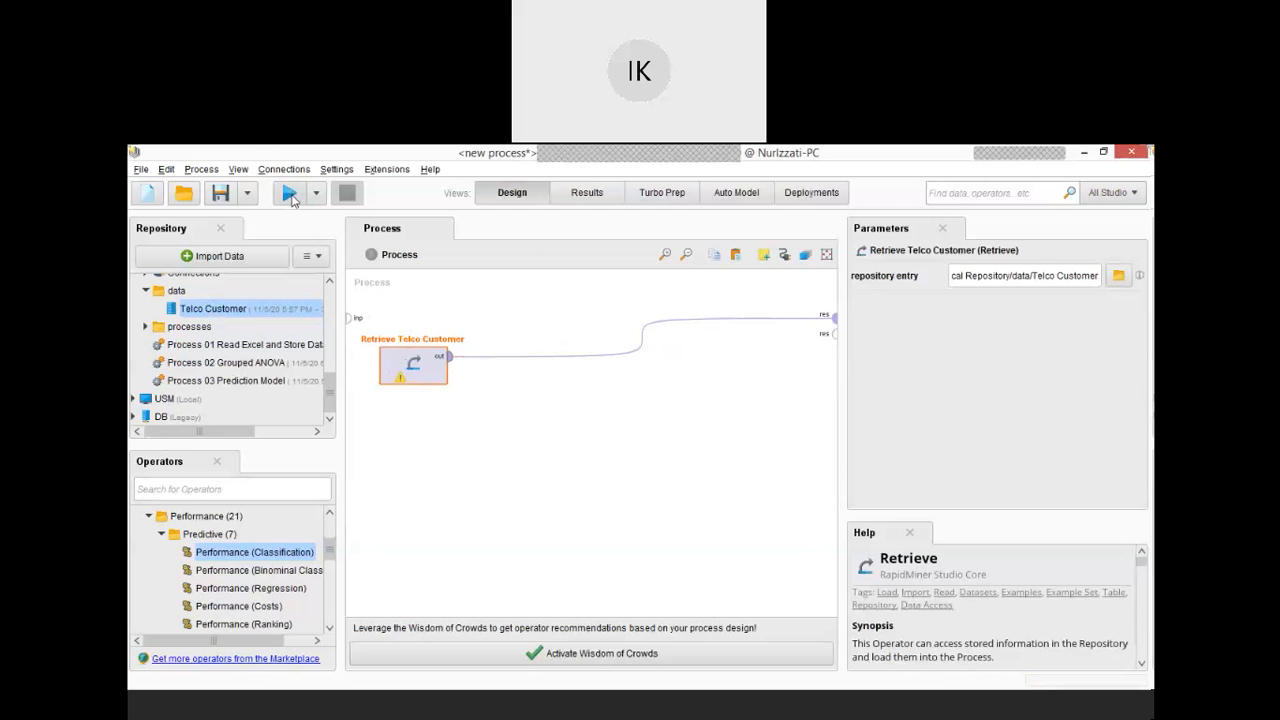
# Run the process and examine the dataset's statistics, including the expanded details of the ChurnIndicator attribute.
pyautogui.click(289, 194)
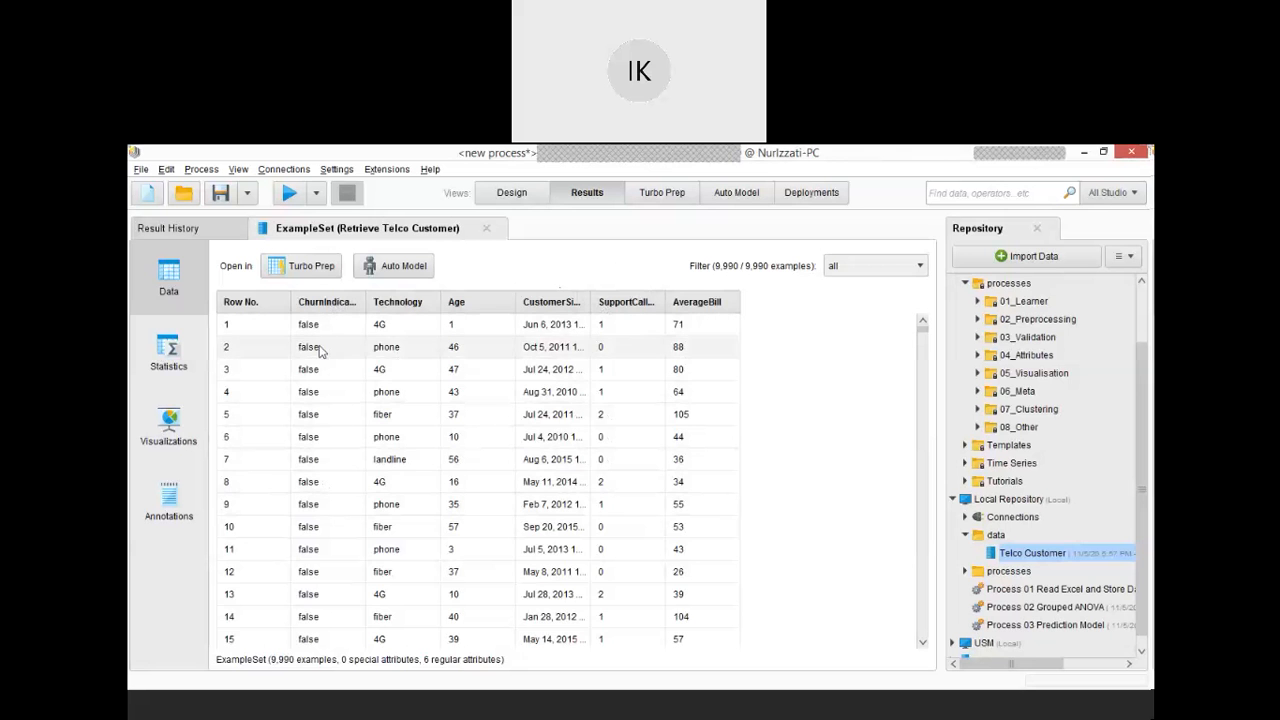
pyautogui.click(172, 362)
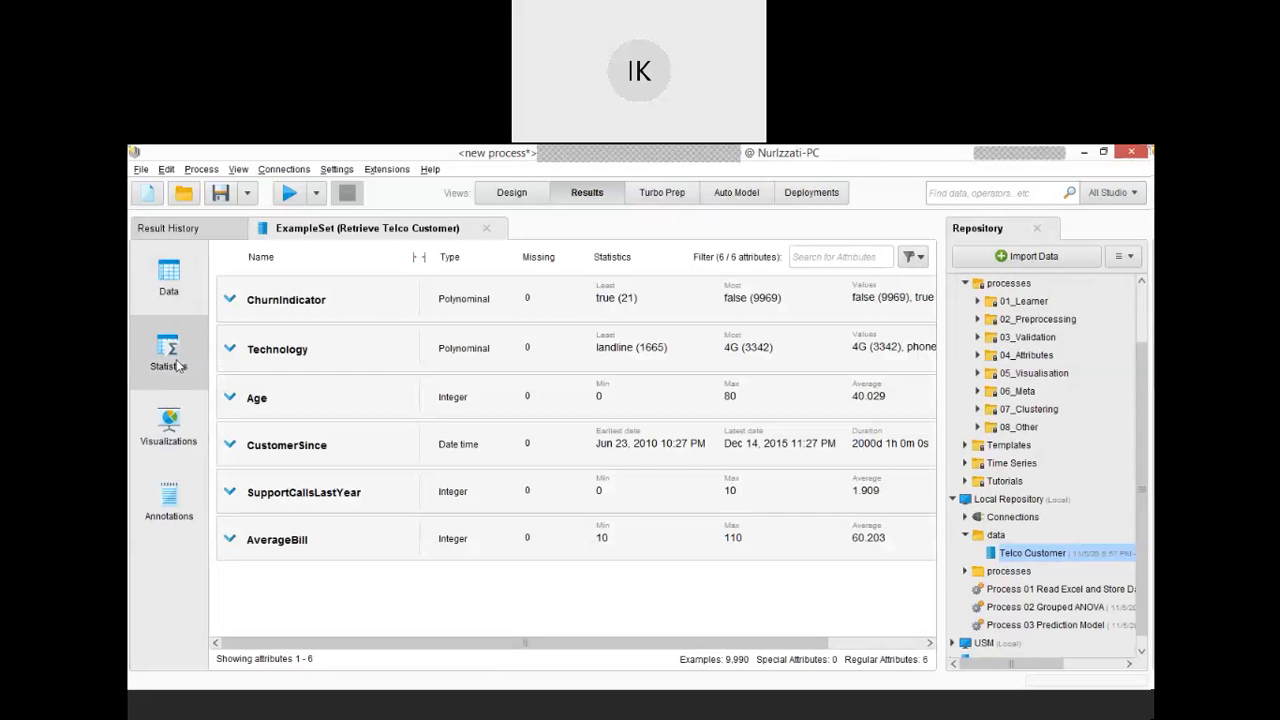
pyautogui.click(229, 300)
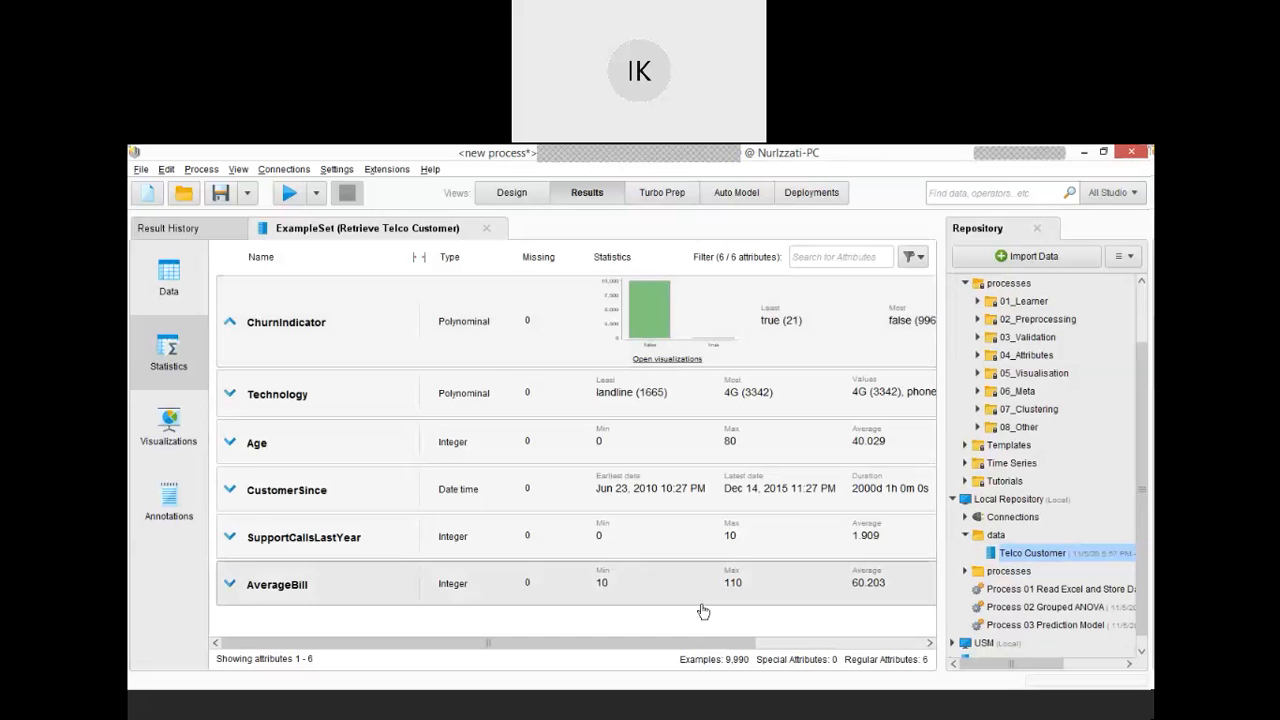
pyautogui.moveTo(718, 643); pyautogui.dragTo(858, 643)
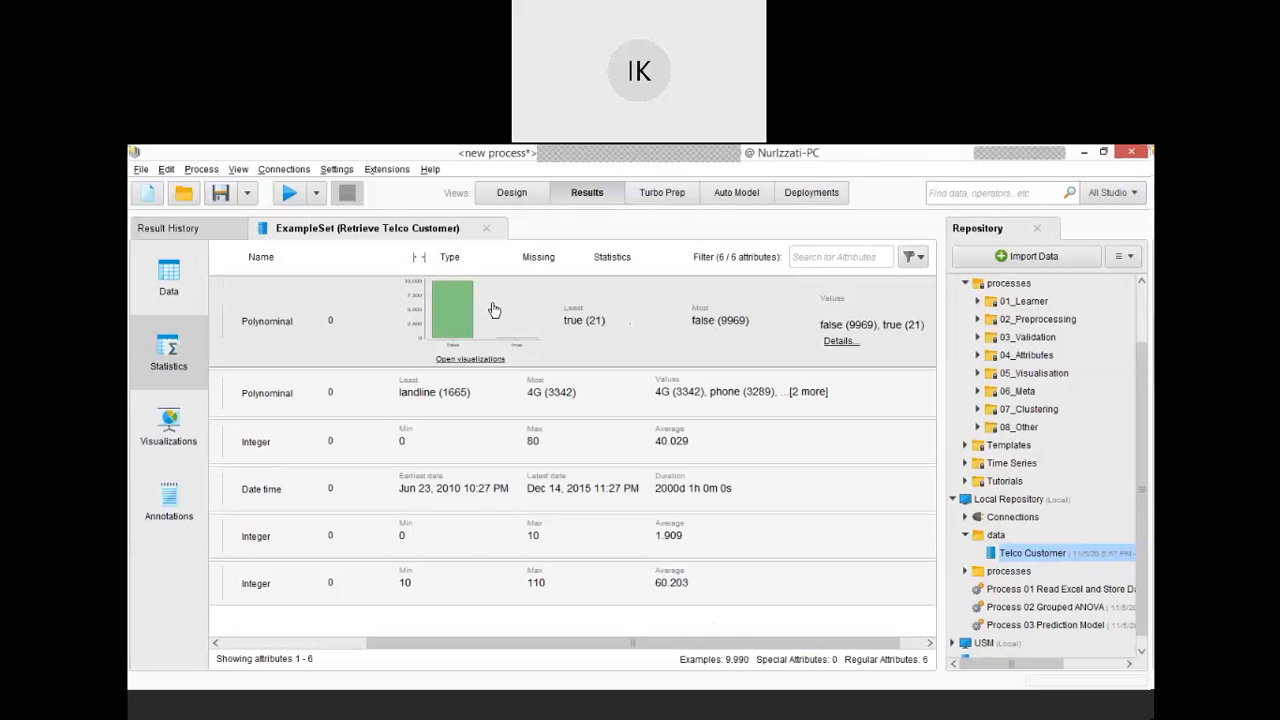
pyautogui.click(507, 194)
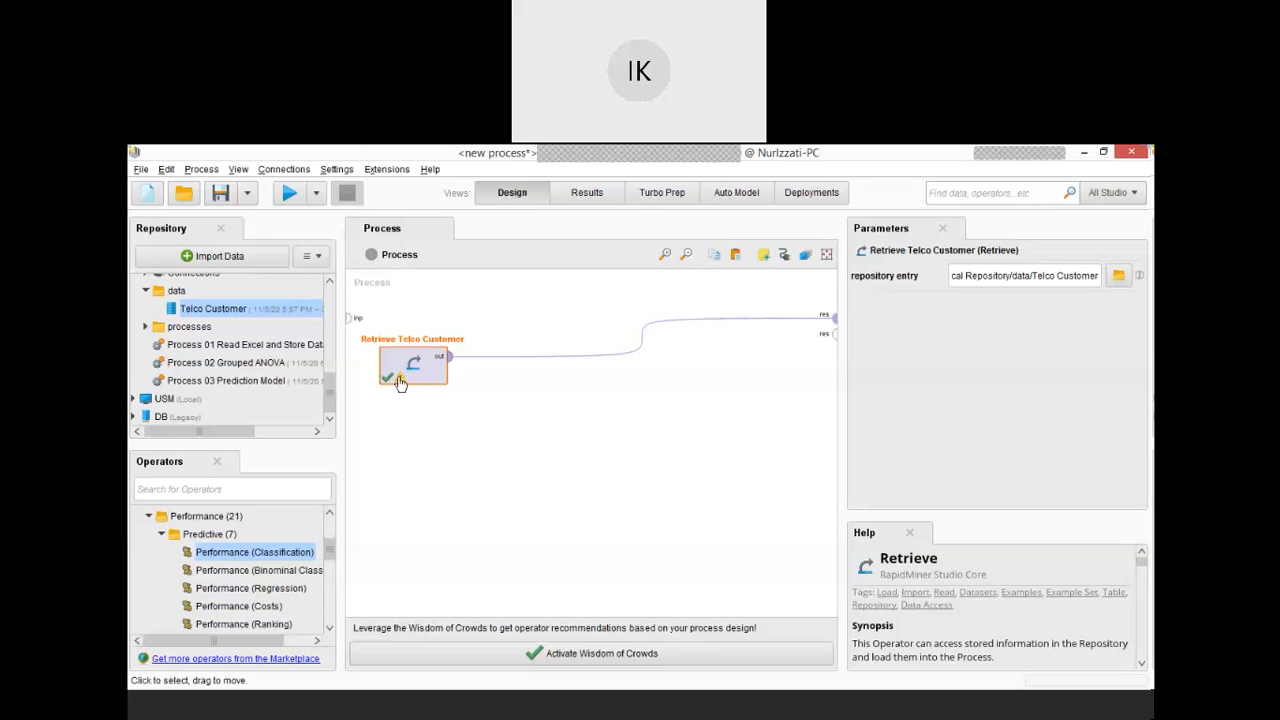
# Find the Filter Examples operator and insert it between the Telco Customer data and the process result.
pyautogui.moveTo(335, 541); pyautogui.dragTo(330, 517)
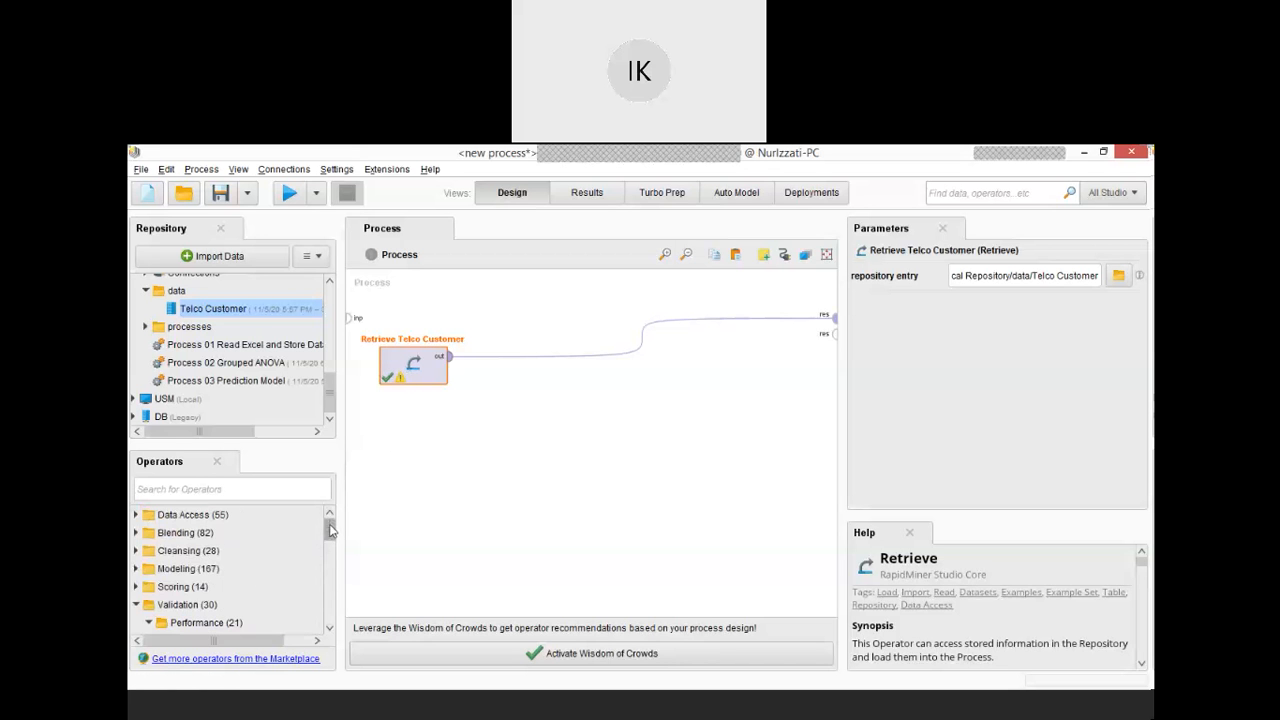
pyautogui.click(231, 490)
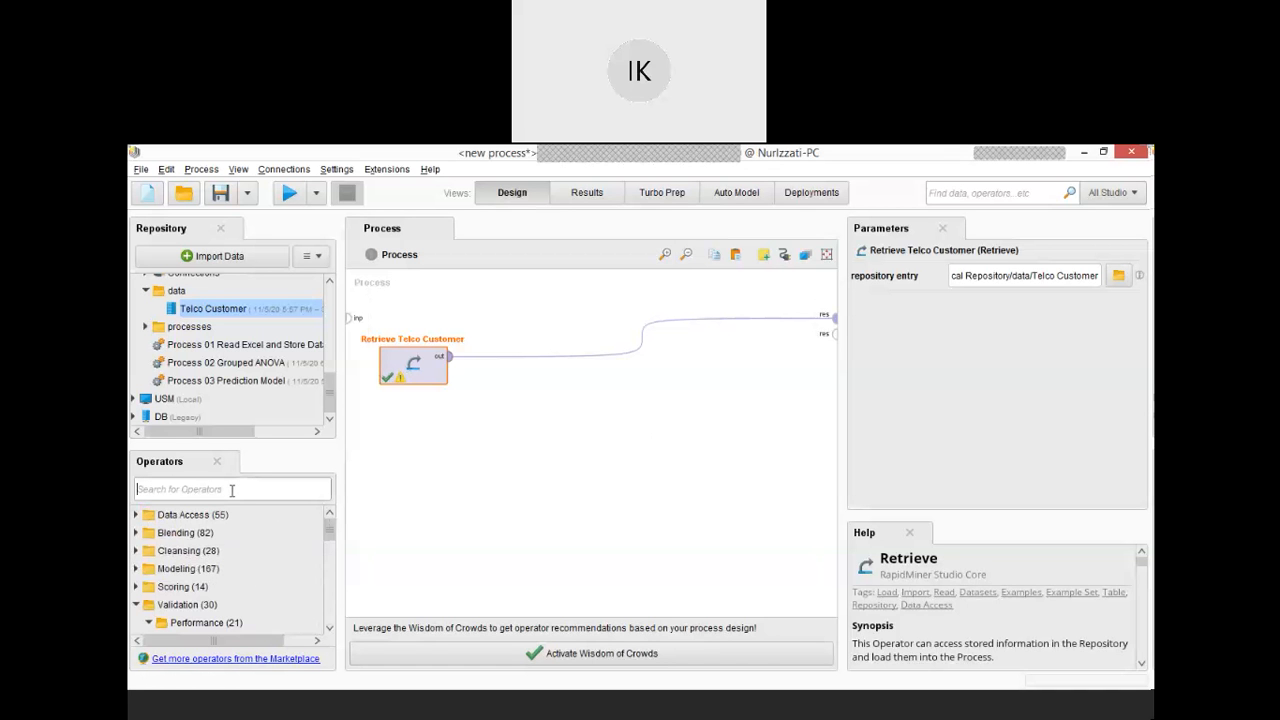
pyautogui.write('fil')
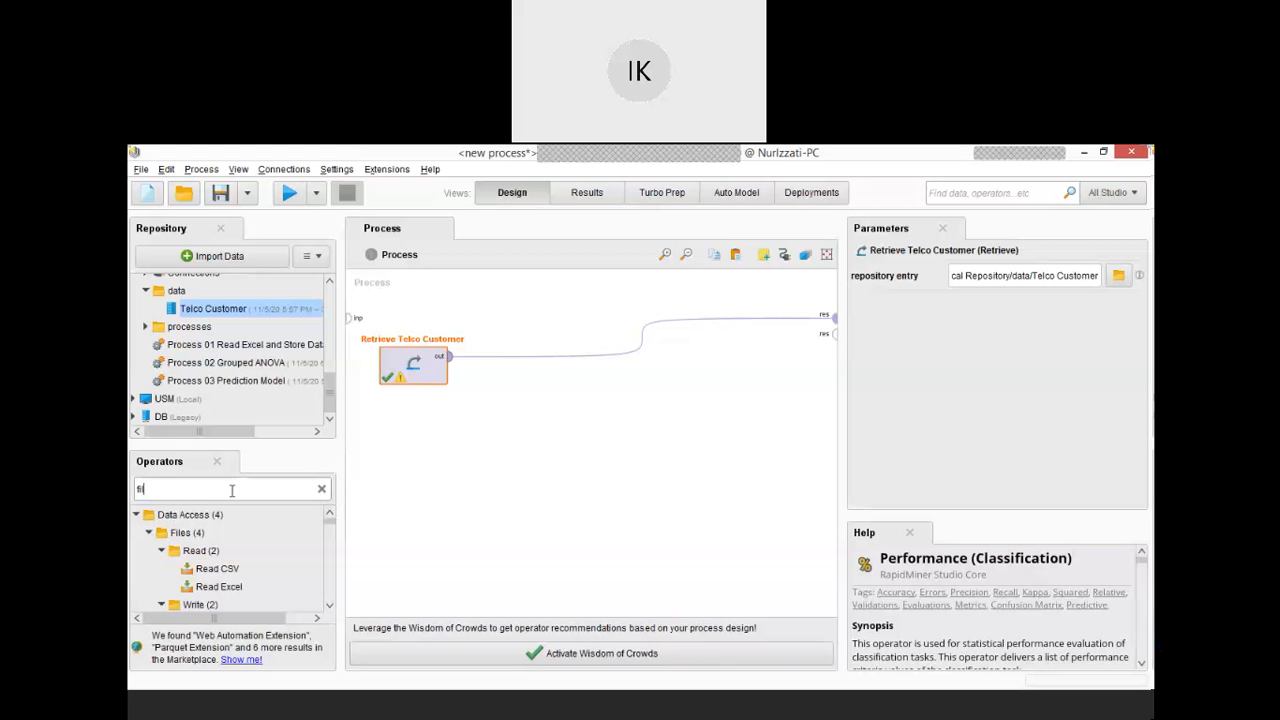
pyautogui.write('t')
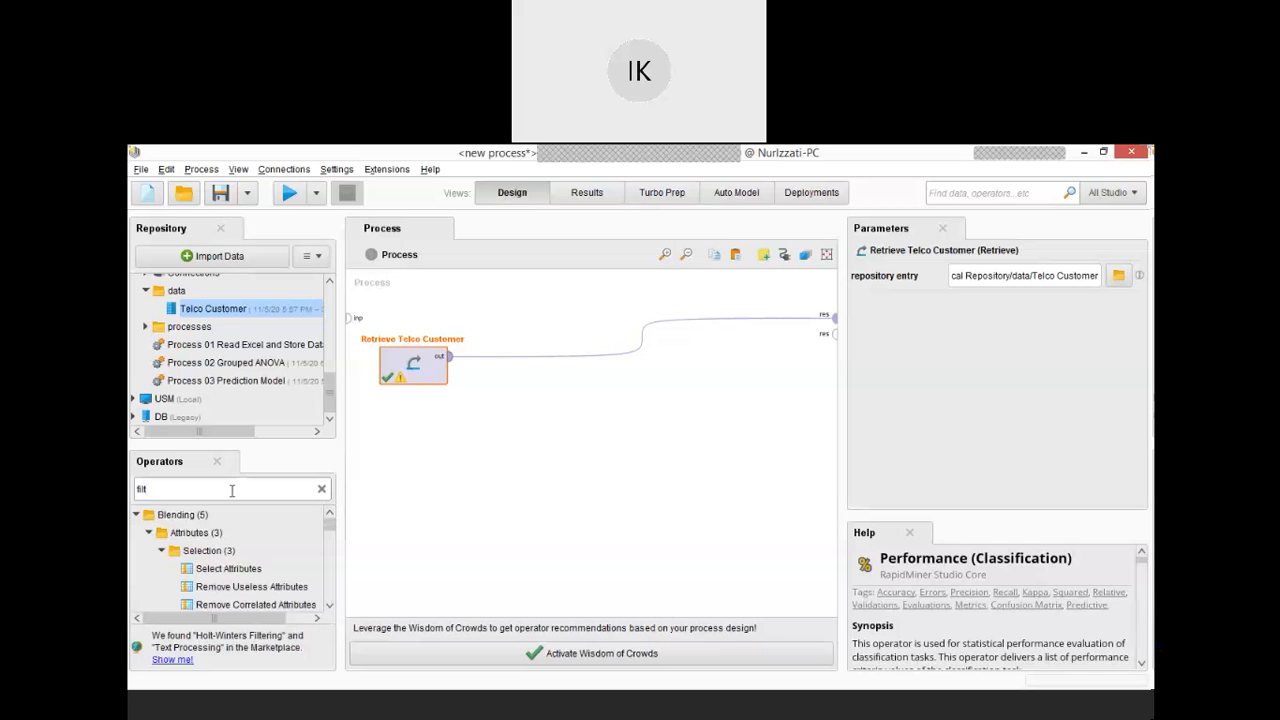
pyautogui.write('er exa')
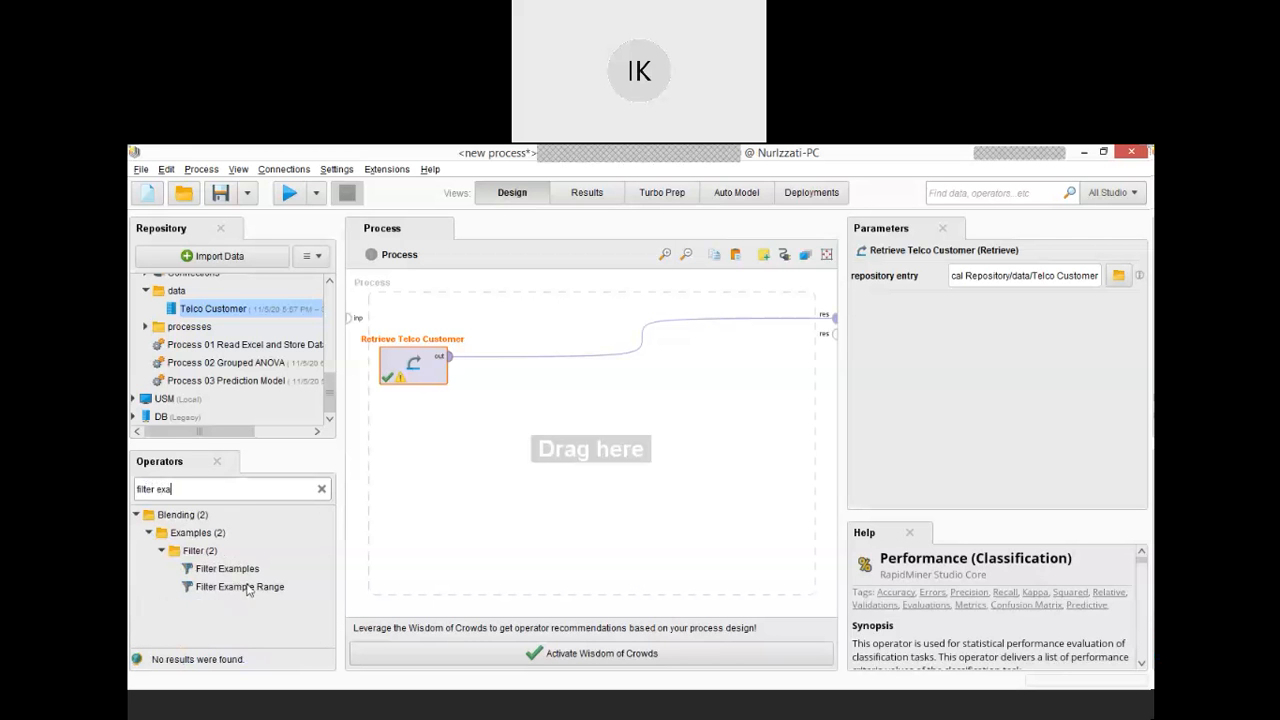
pyautogui.click(232, 570)
pyautogui.moveTo(232, 570); pyautogui.dragTo(512, 352)
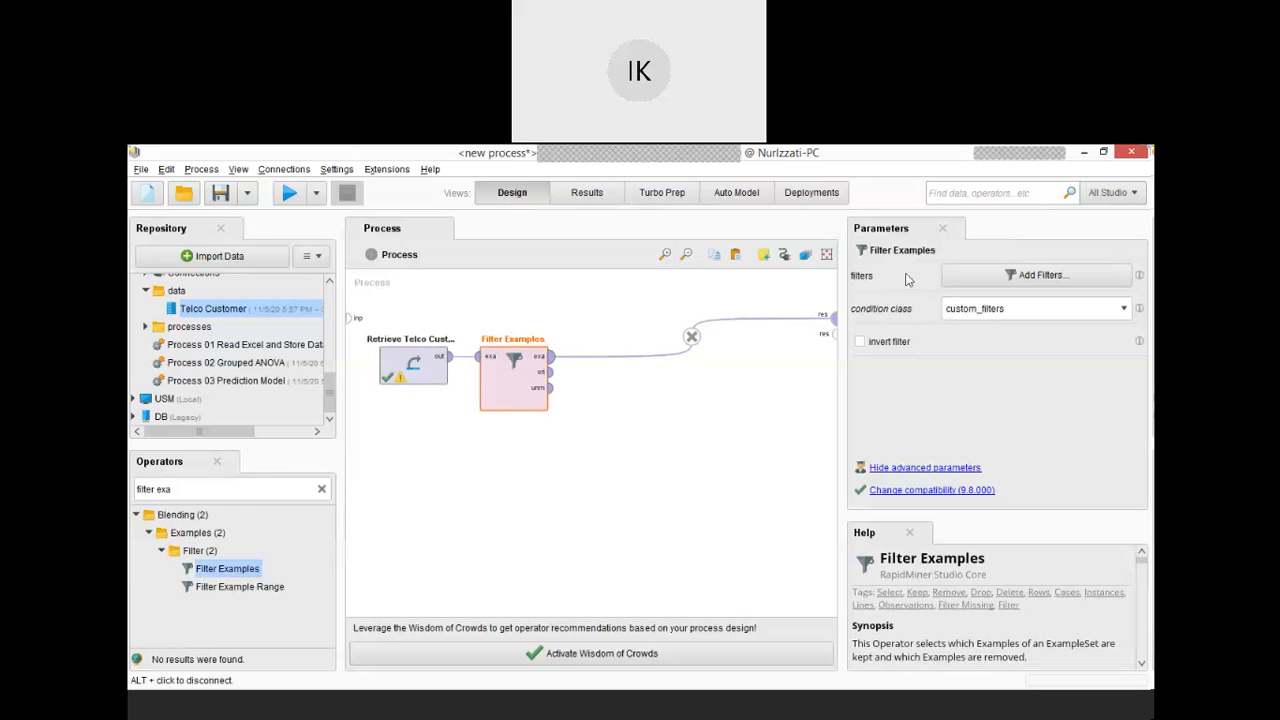
# Define a filter condition in Filter Examples that keeps rows with Age ≥ 7.
pyautogui.click(1020, 280)
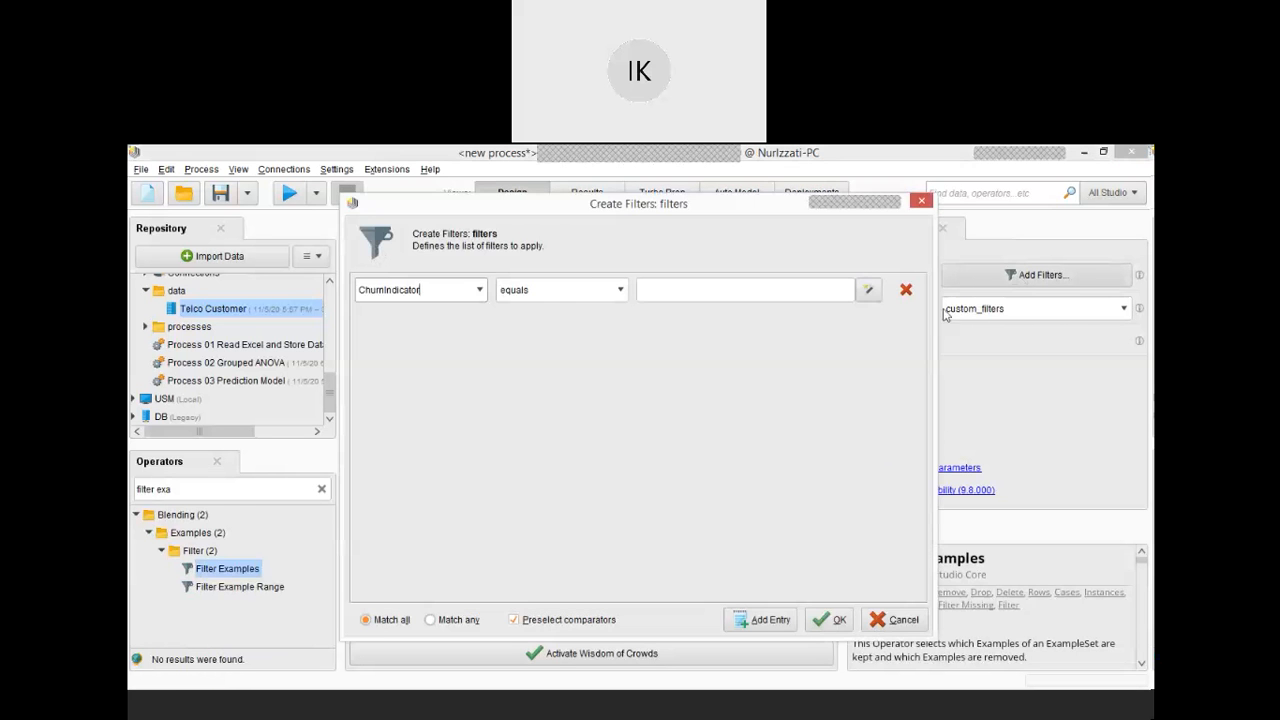
pyautogui.click(478, 290)
pyautogui.click(400, 338)
pyautogui.click(614, 293)
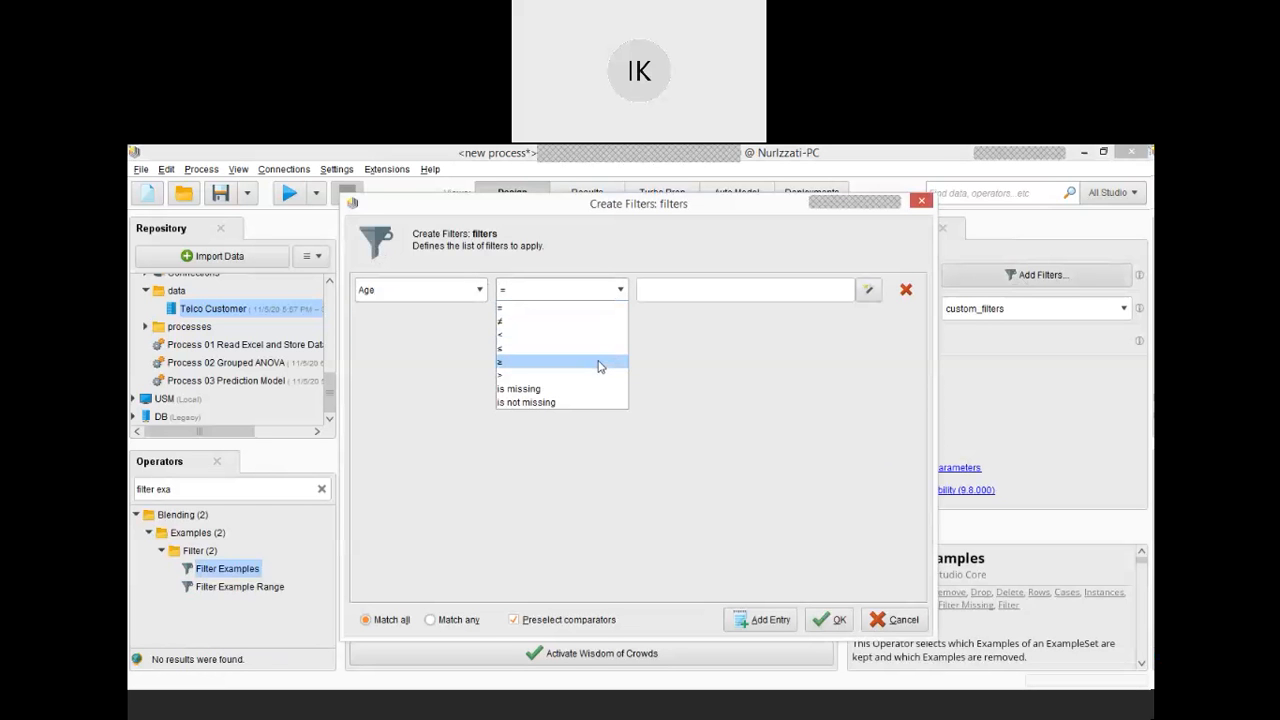
pyautogui.click(599, 362)
pyautogui.click(677, 295)
pyautogui.write('7')
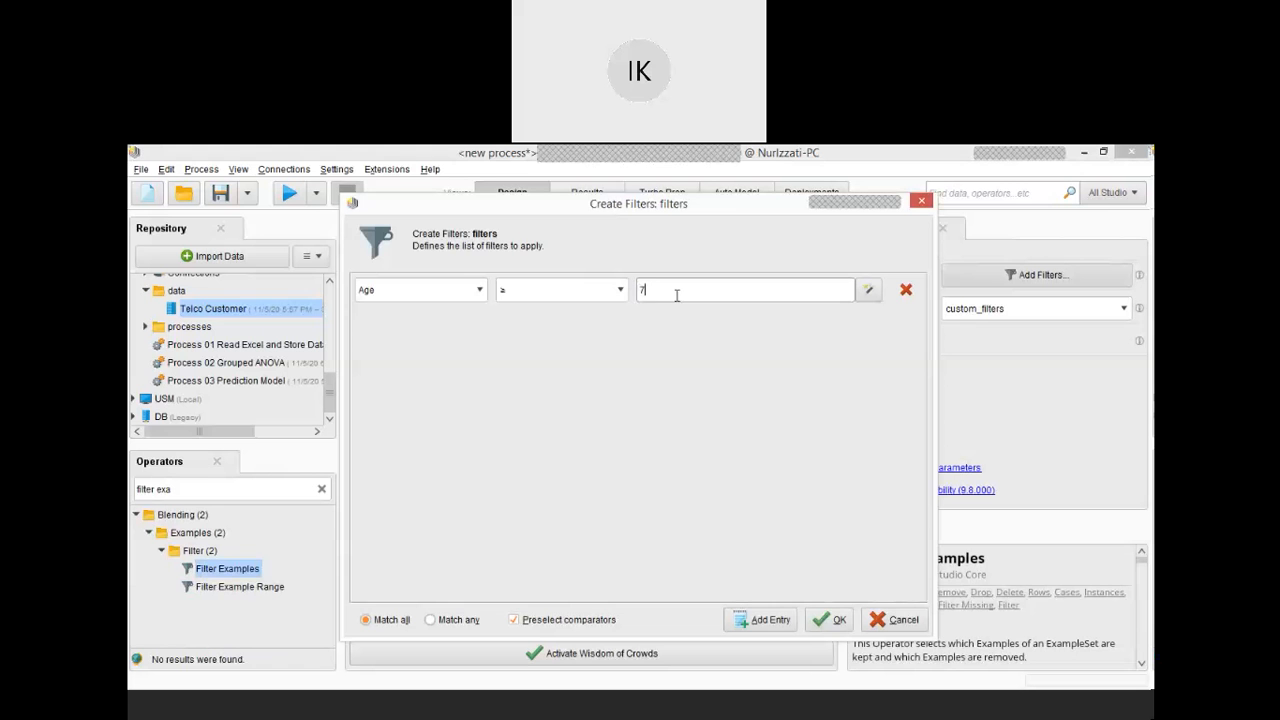
# Add a second filter condition of Age ≤ 80 and apply the filters.
pyautogui.click(747, 621)
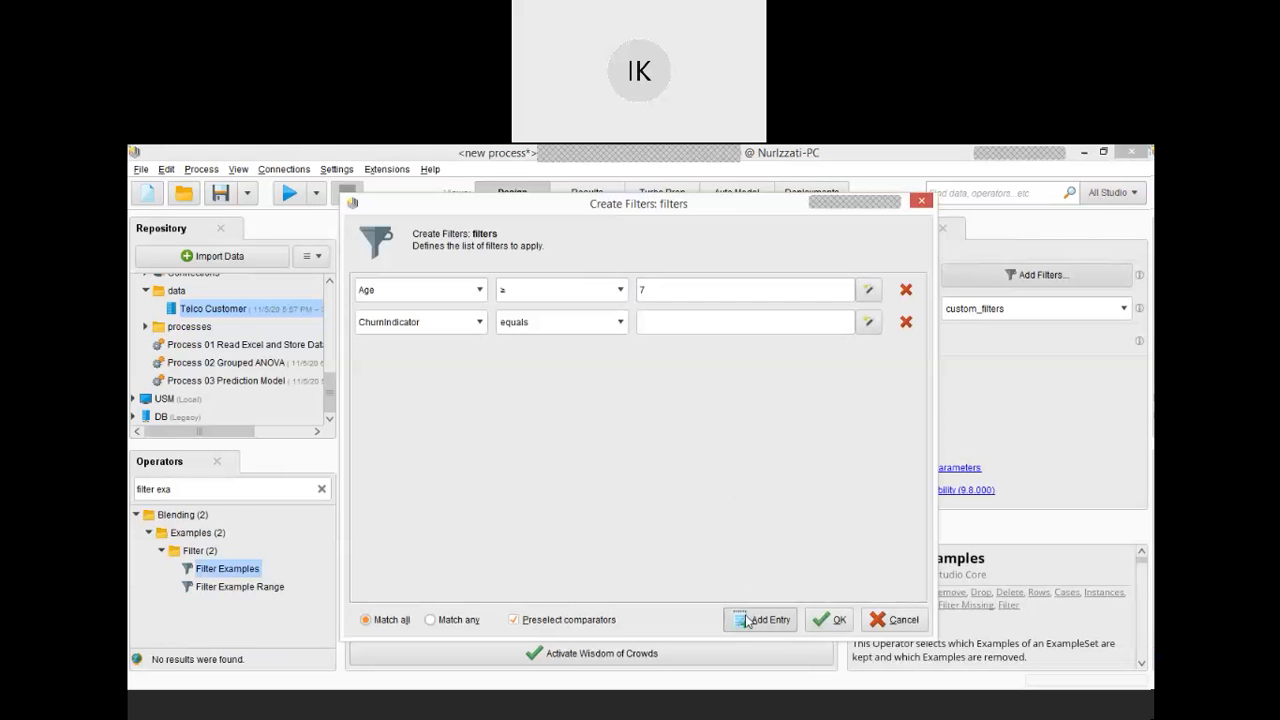
pyautogui.click(480, 322)
pyautogui.click(463, 368)
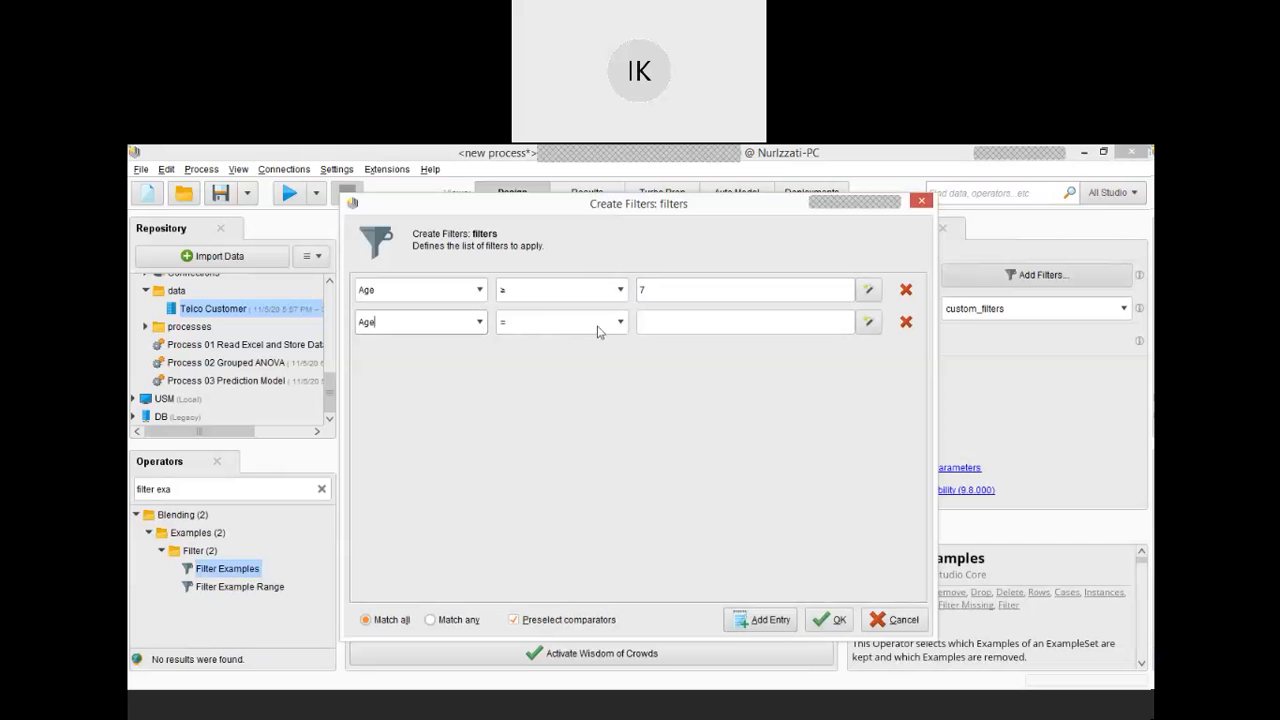
pyautogui.click(617, 322)
pyautogui.click(560, 381)
pyautogui.click(665, 321)
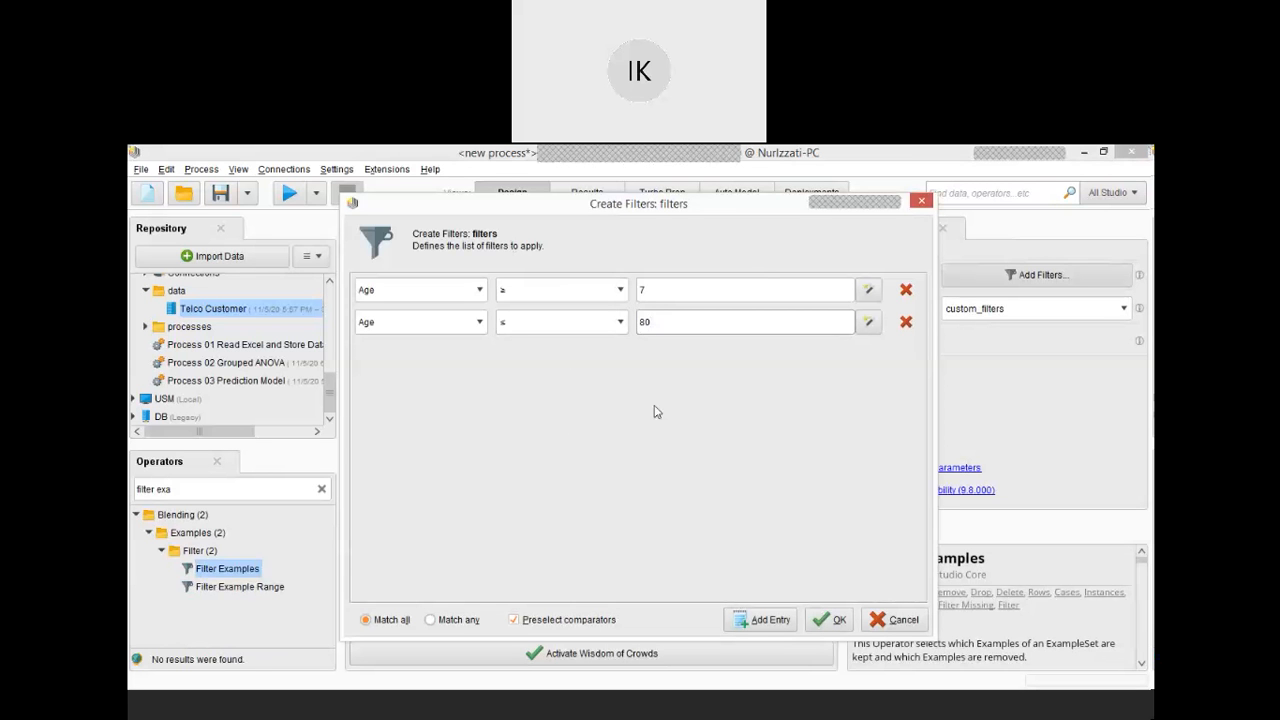
pyautogui.click(832, 619)
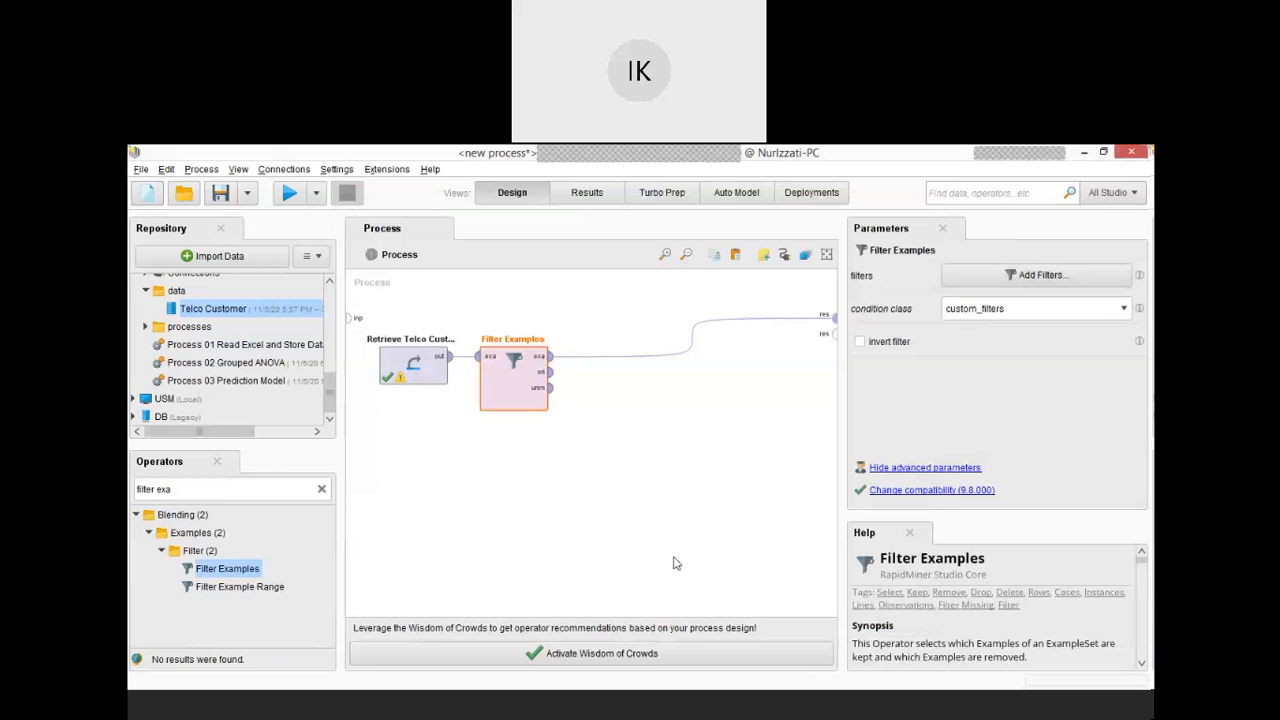
# Run the process and check the attribute statistics of the filtered data.
pyautogui.click(289, 192)
pyautogui.click(178, 355)
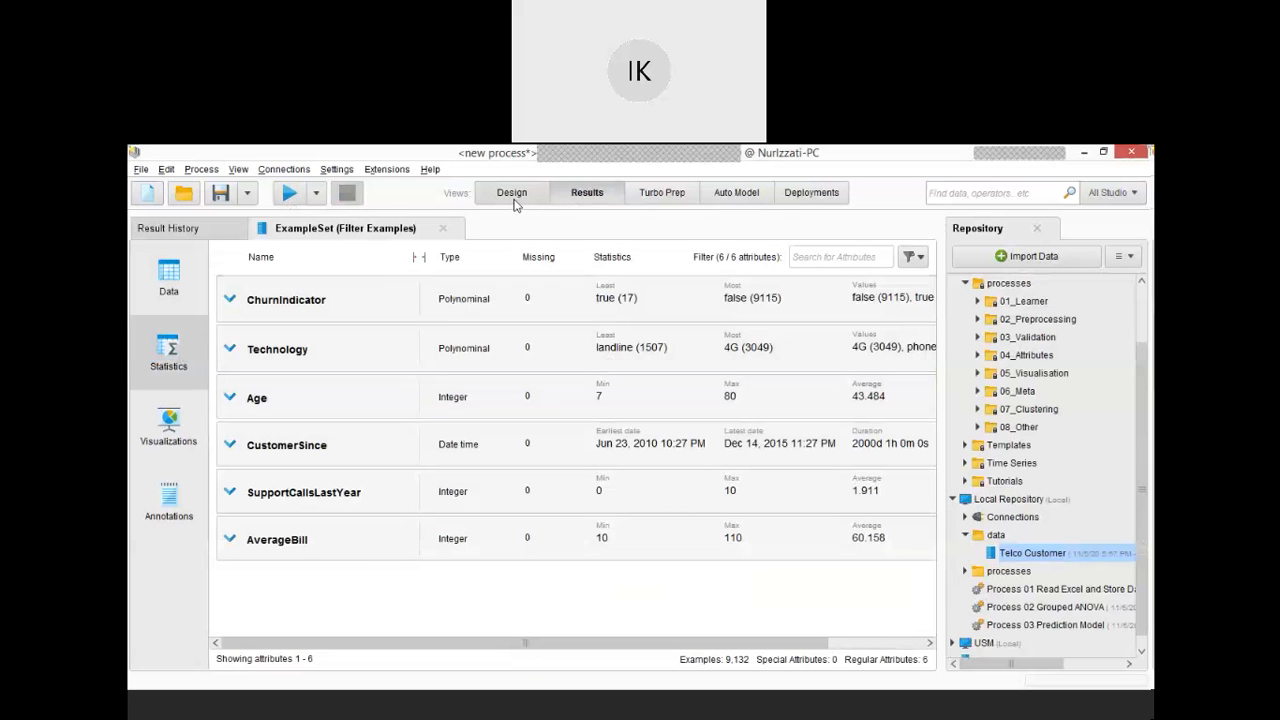
pyautogui.click(513, 196)
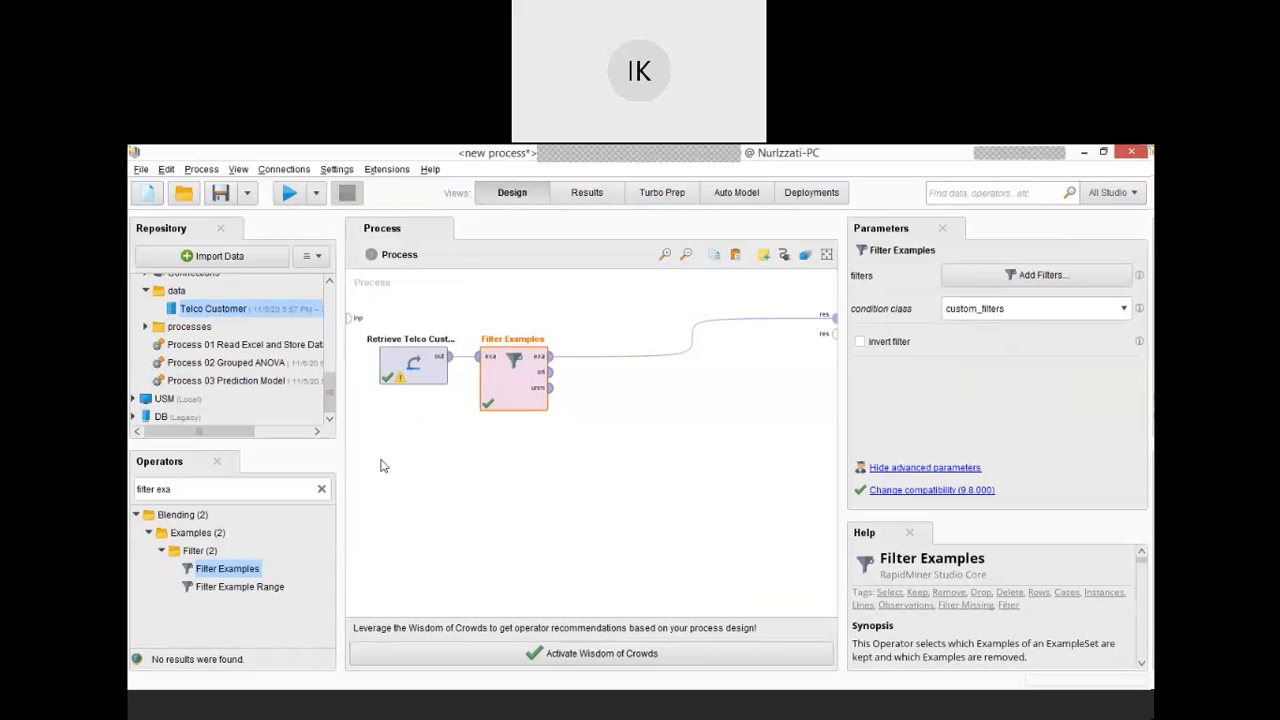
# Find the Set Role operator and insert it between Filter Examples and the process result.
pyautogui.click(322, 489)
pyautogui.write('s')
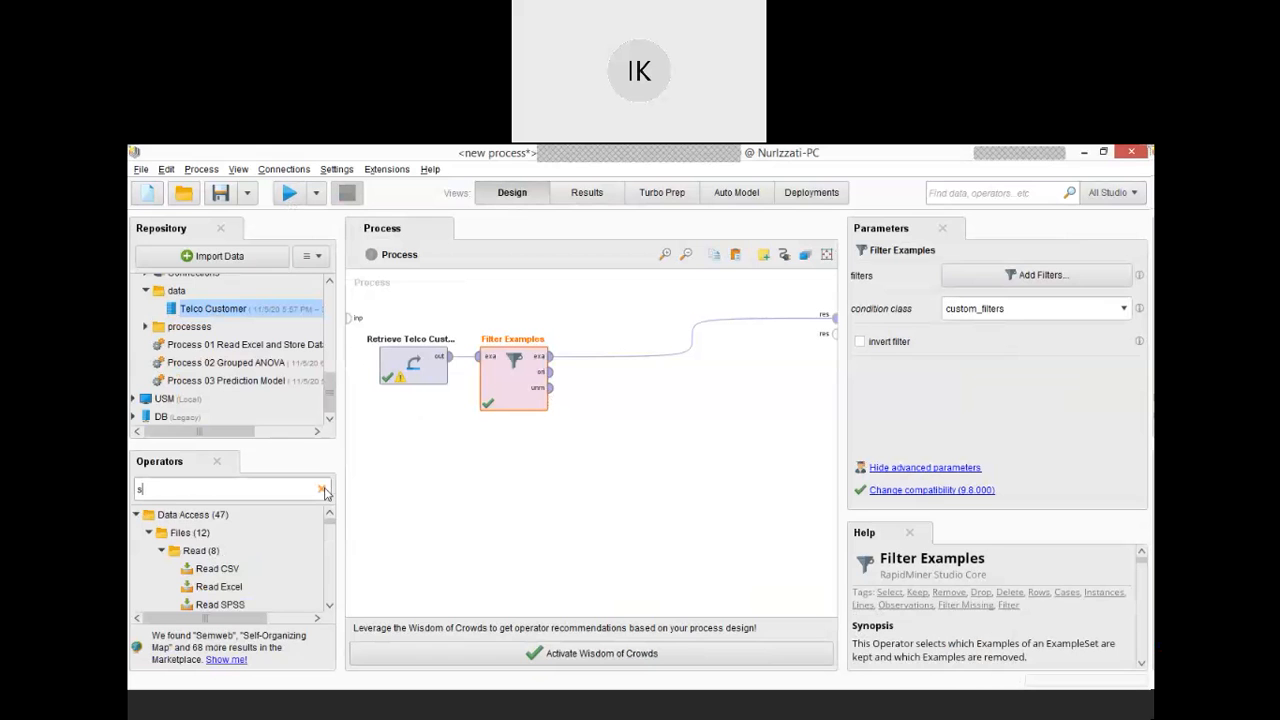
pyautogui.write('et')
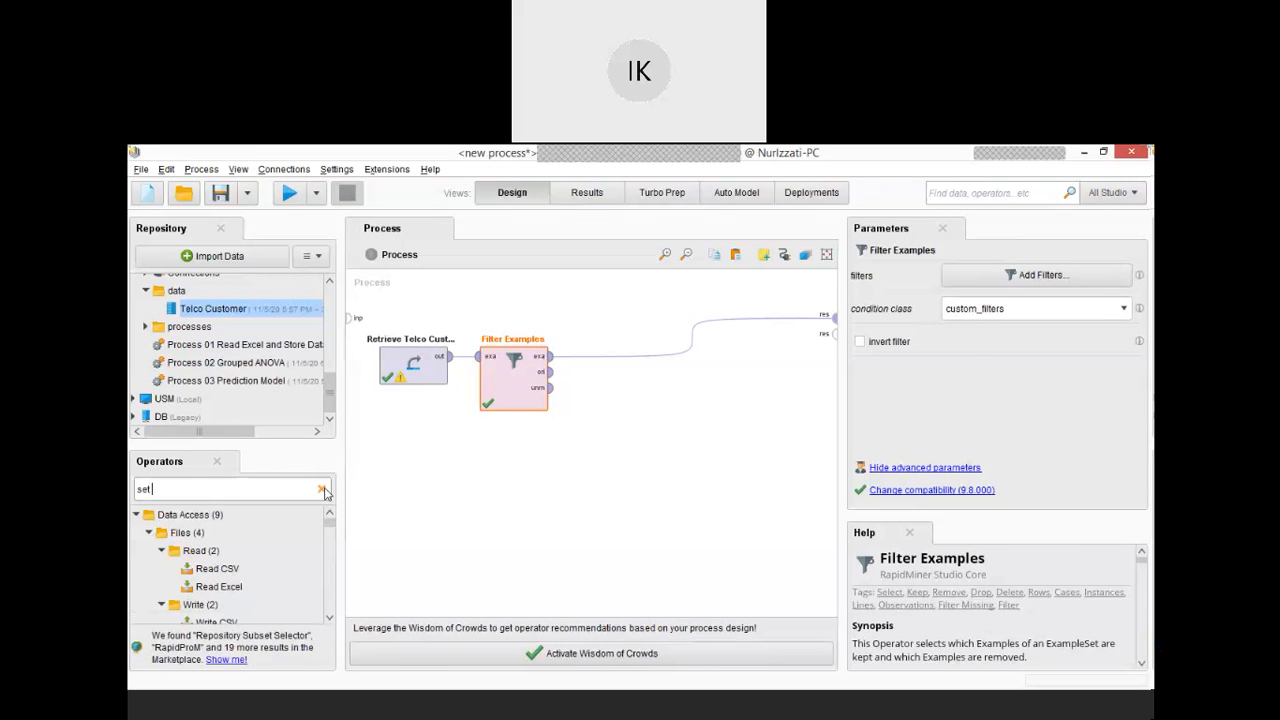
pyautogui.write(' r')
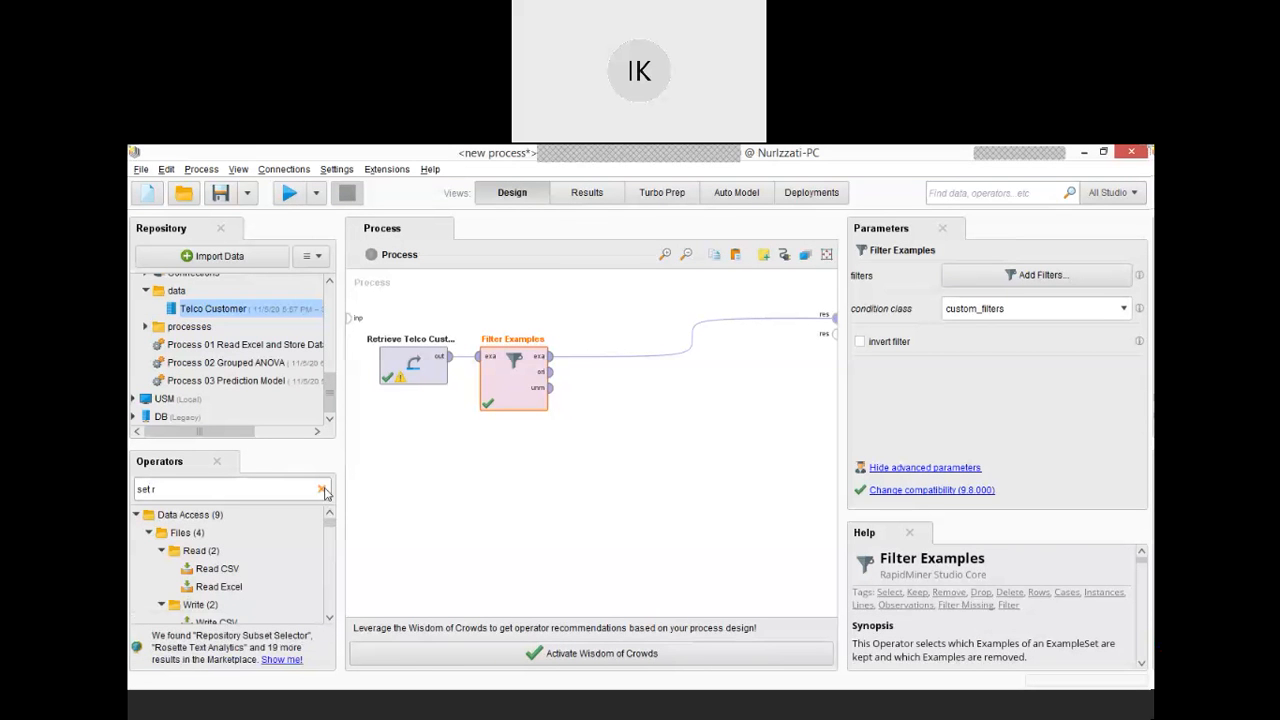
pyautogui.write('ol')
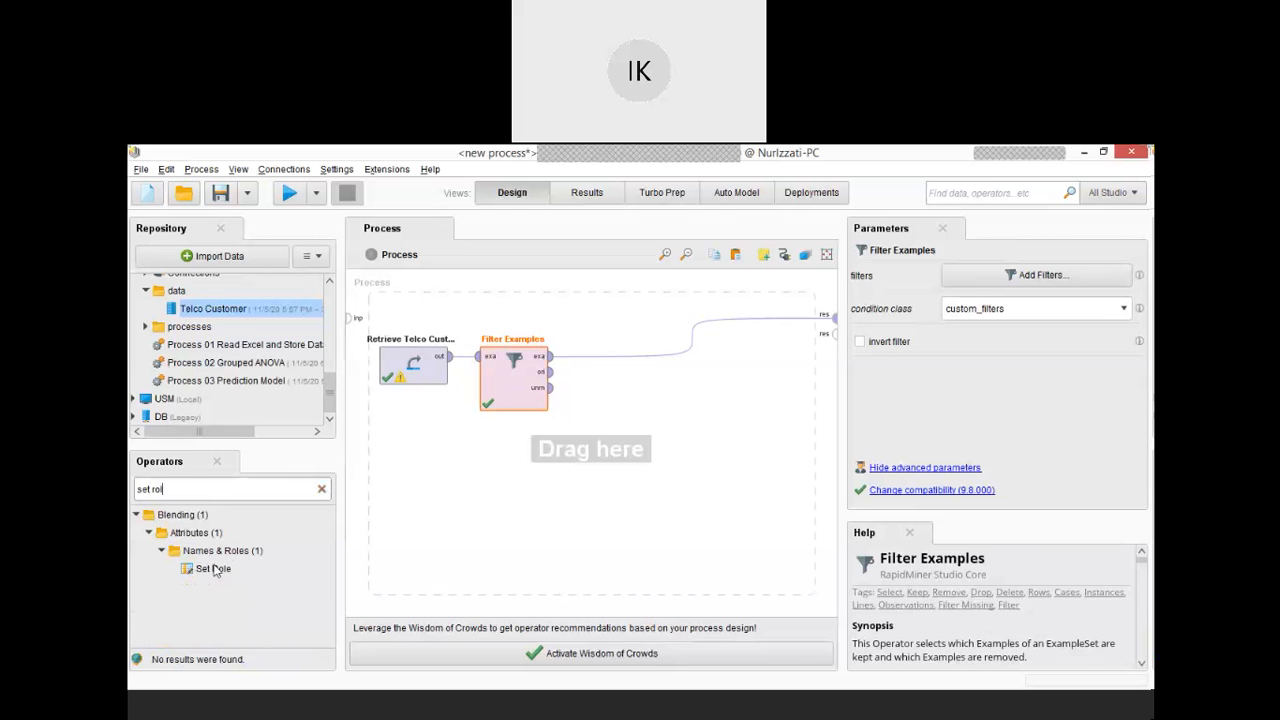
pyautogui.moveTo(214, 572); pyautogui.dragTo(614, 362)
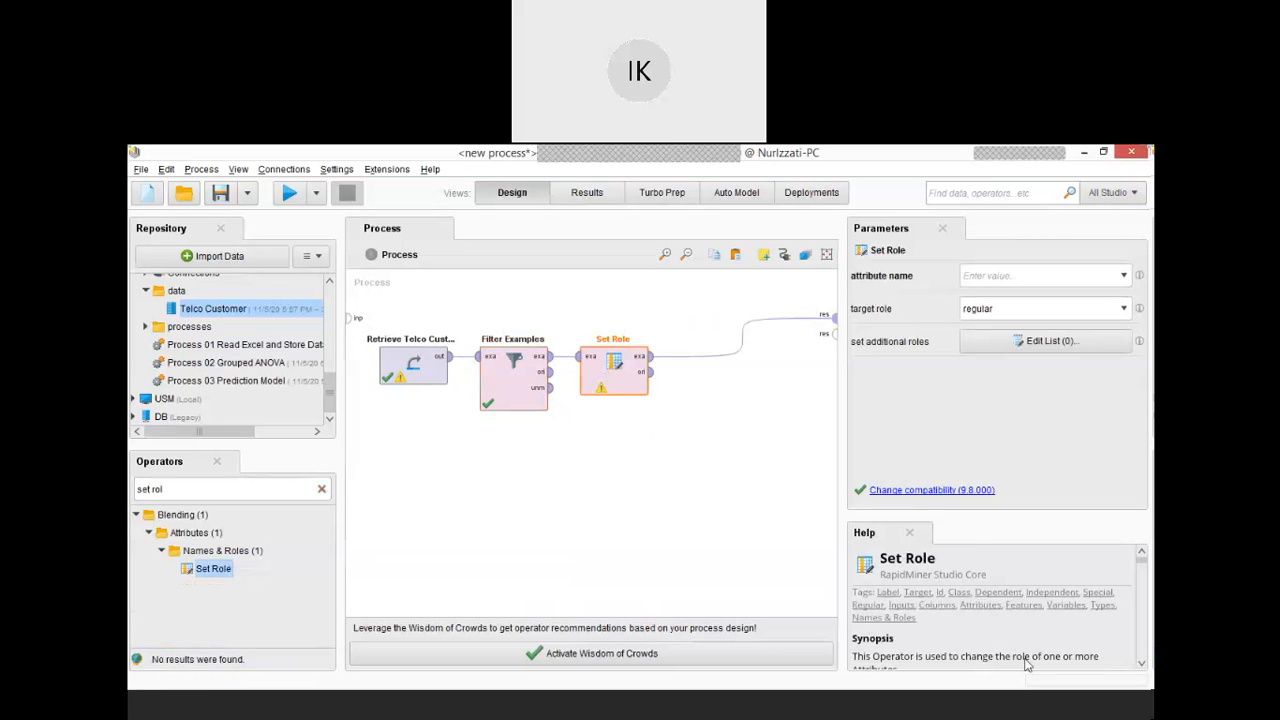
# Assign the target role label to the ChurnIndicator attribute in Set Role and run the process to view the data.
pyautogui.click(1142, 664)
pyautogui.click(1142, 664)
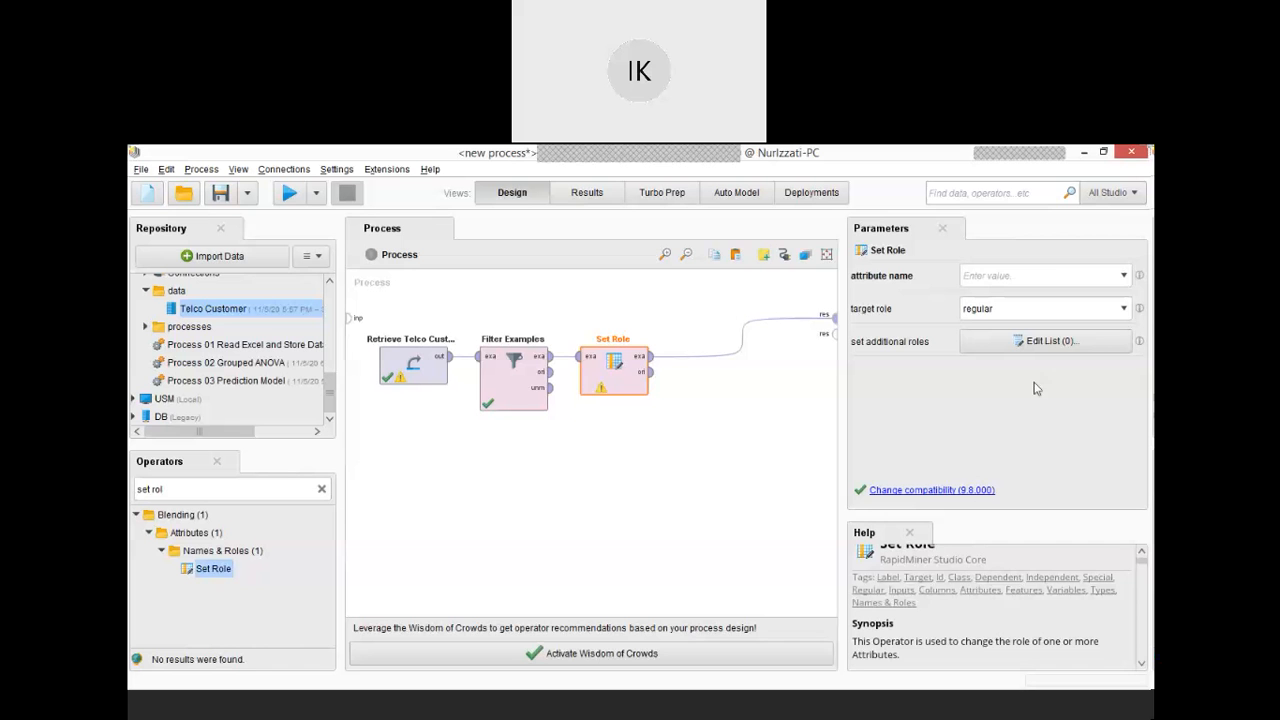
pyautogui.click(1123, 278)
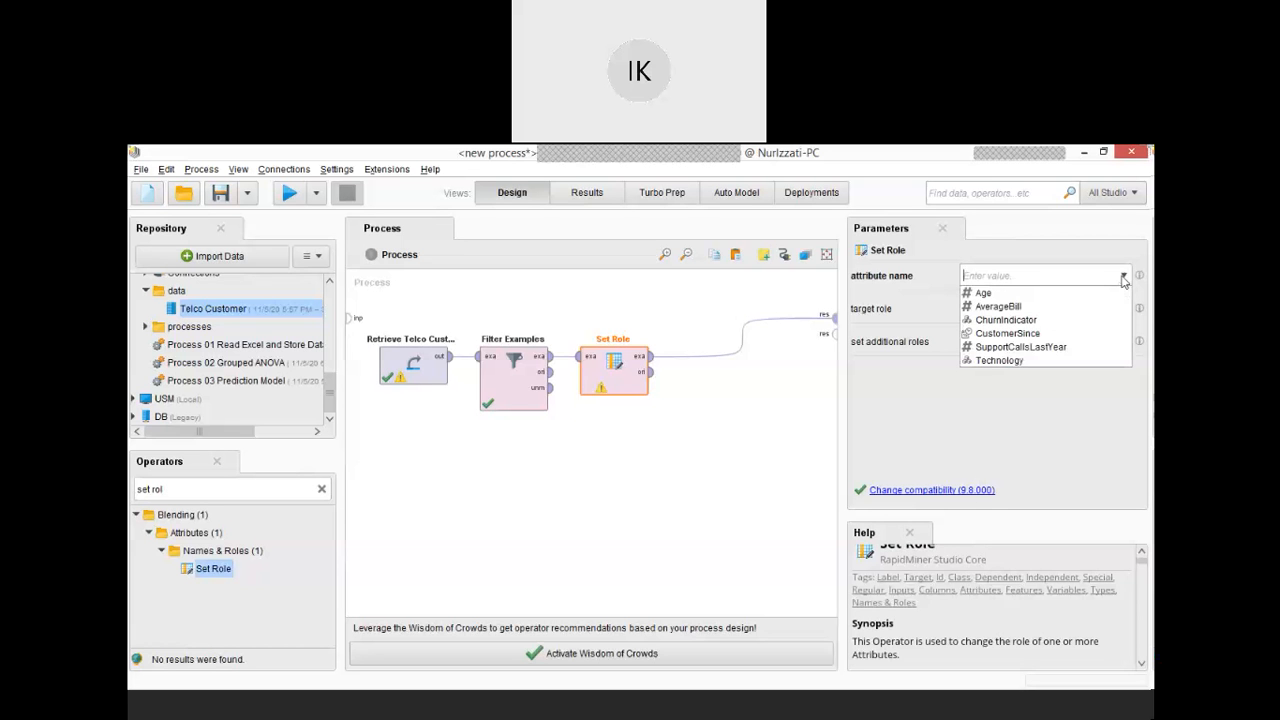
pyautogui.click(1058, 320)
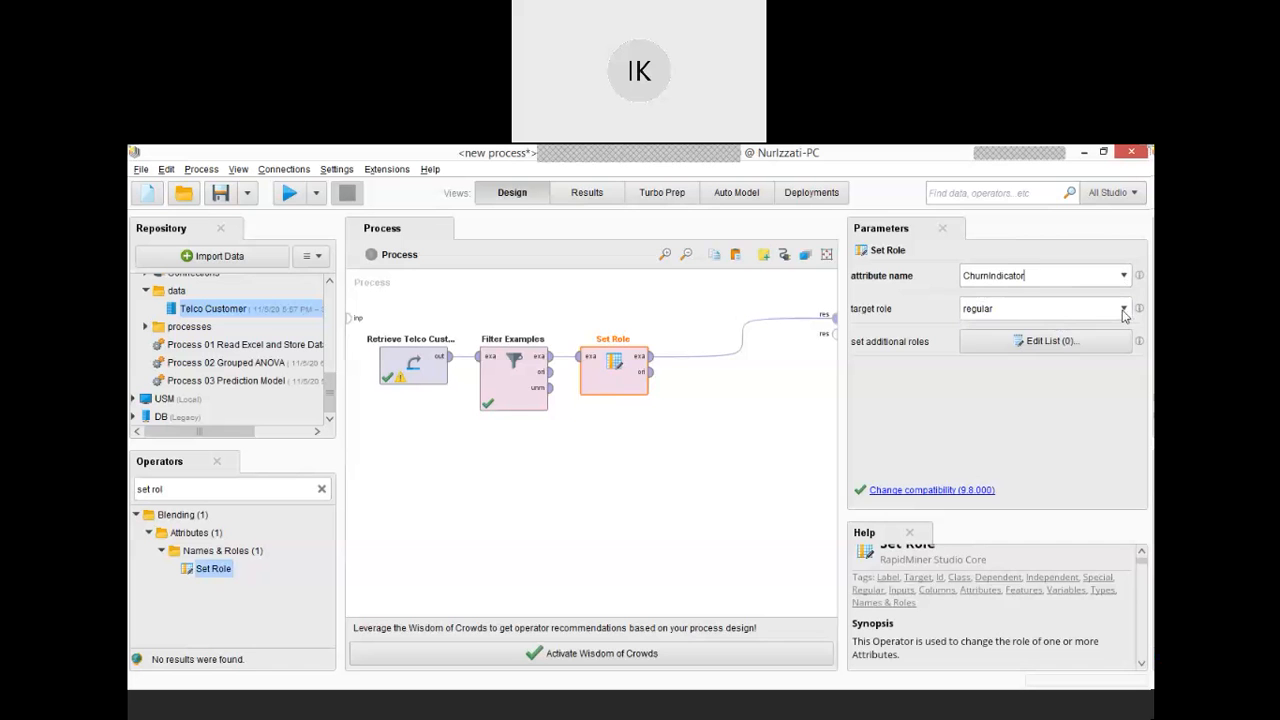
pyautogui.click(1123, 314)
pyautogui.click(1077, 352)
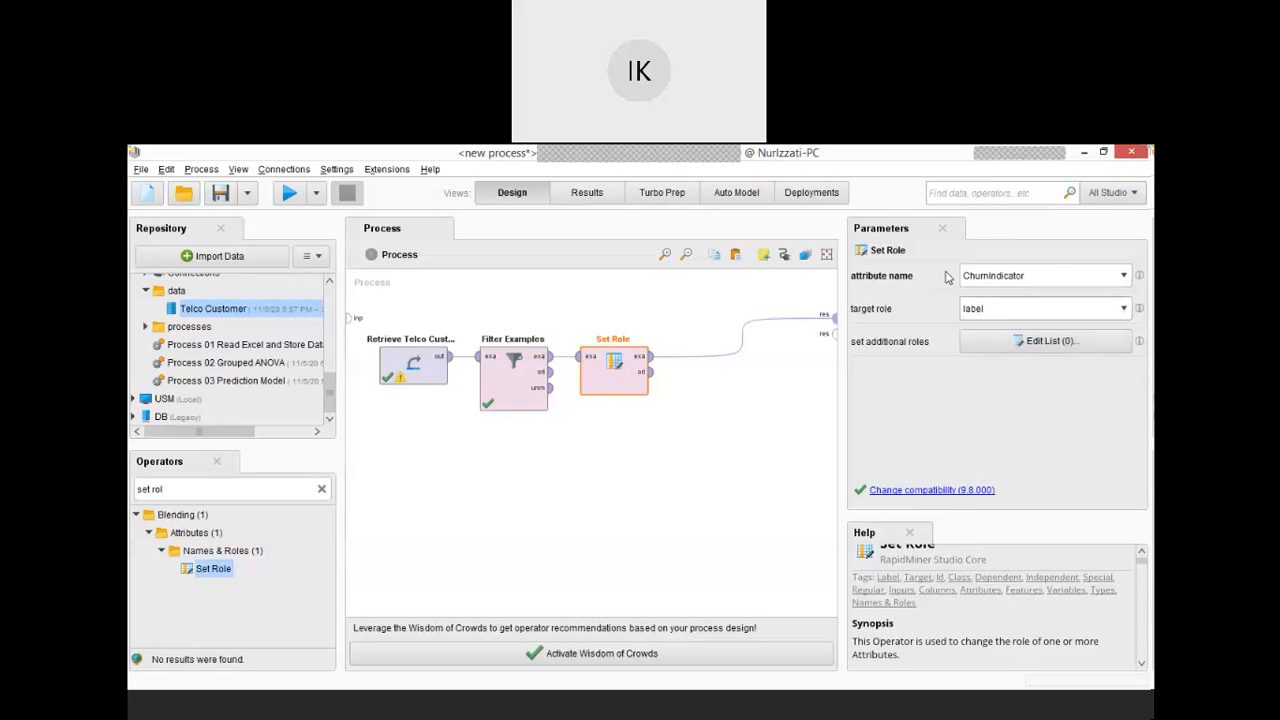
pyautogui.click(290, 194)
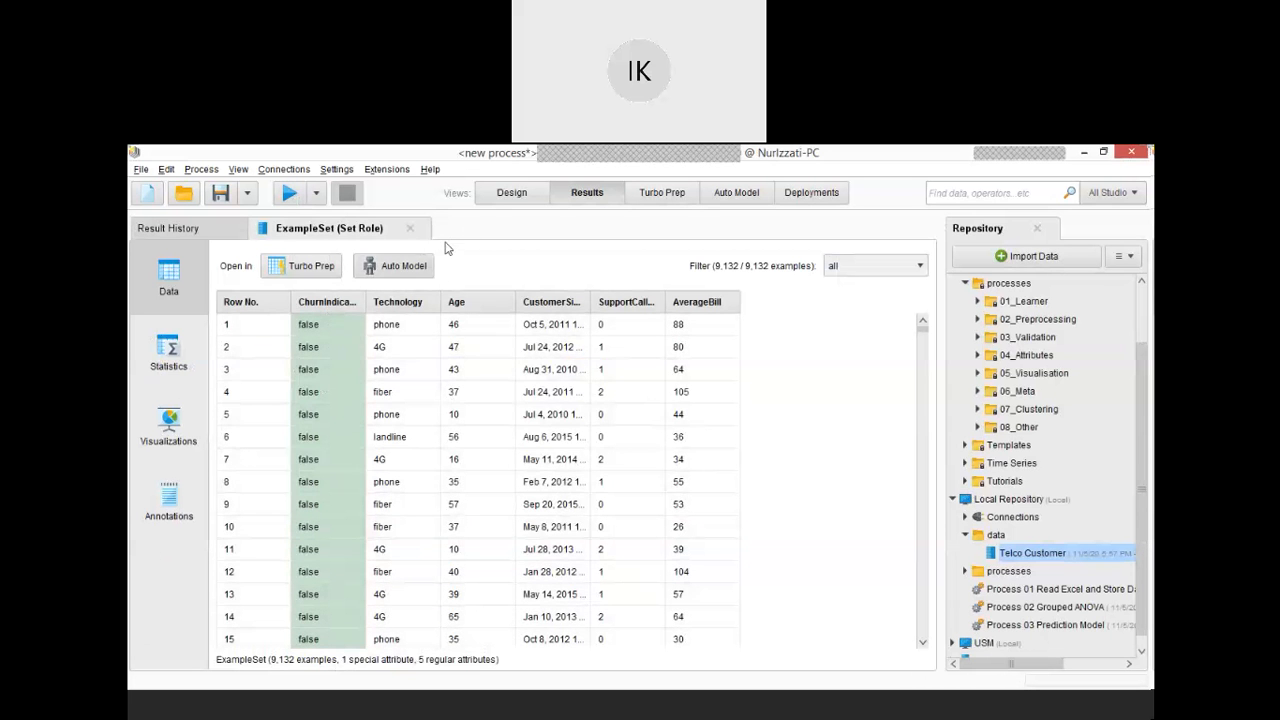
pyautogui.click(500, 198)
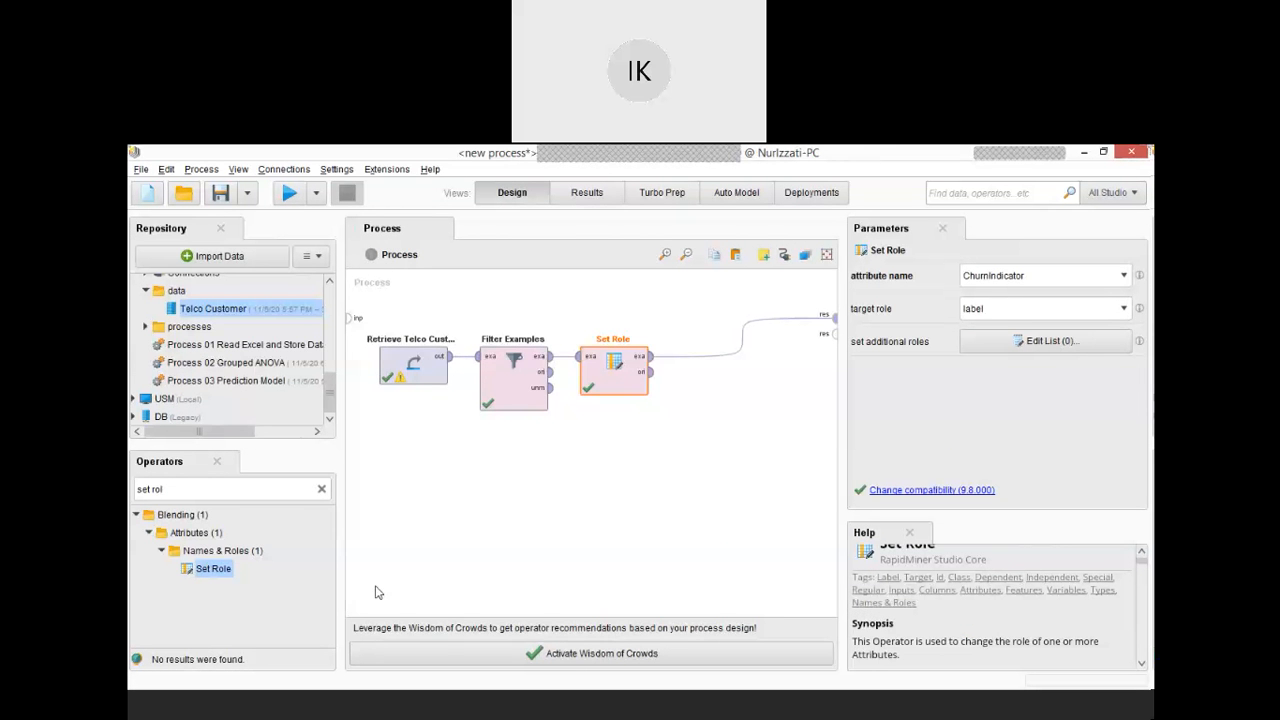
# Find the Cross Validation operator and insert it between Set Role and the process result.
pyautogui.click(322, 490)
pyautogui.write('cr')
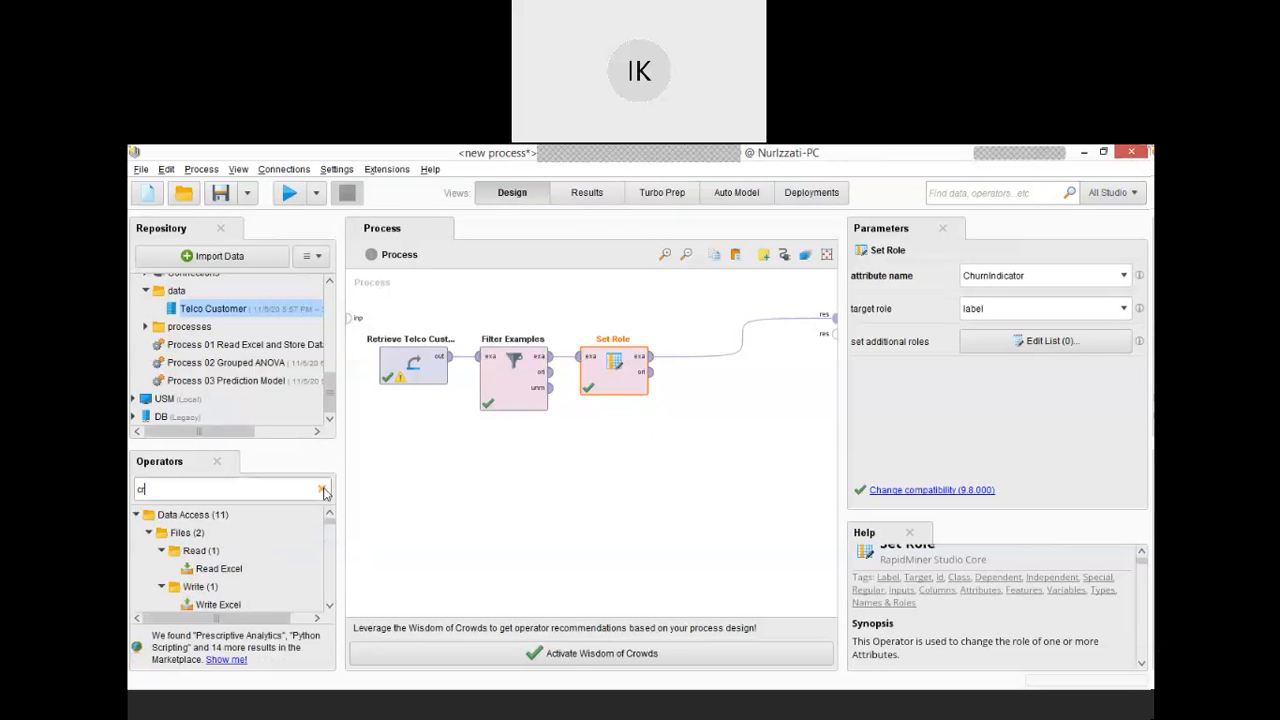
pyautogui.write('o')
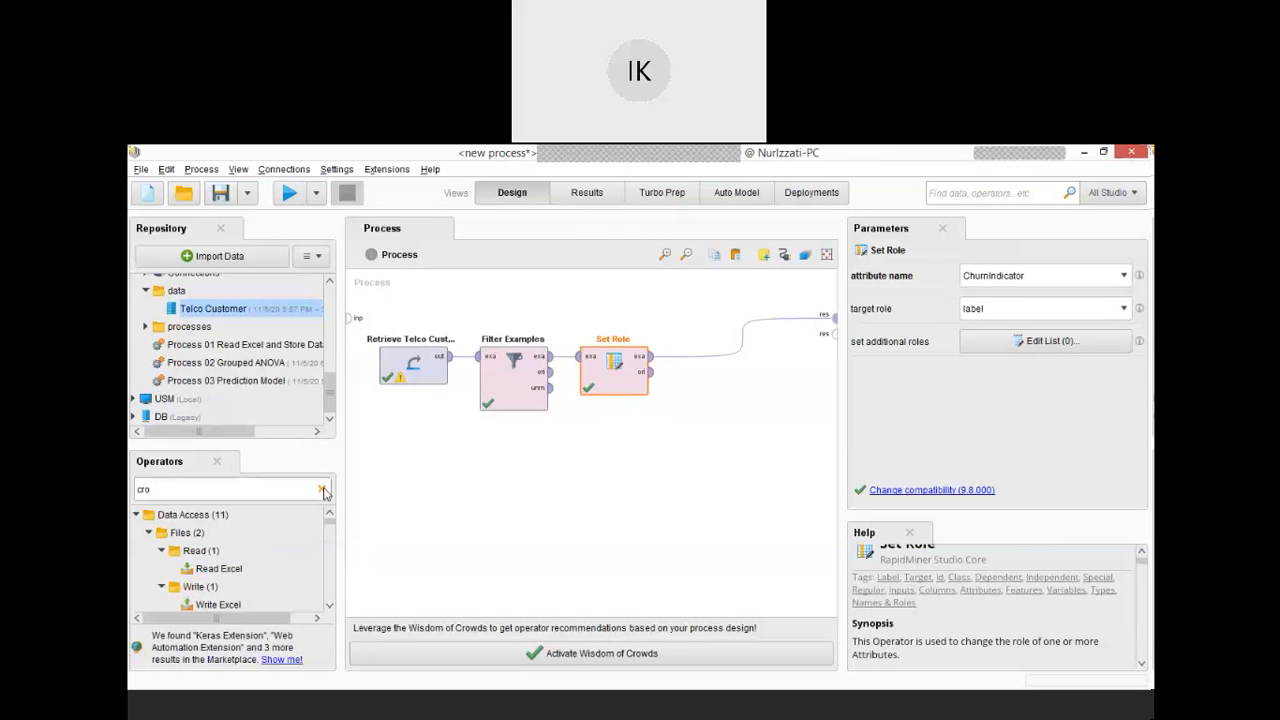
pyautogui.write('ss valida')
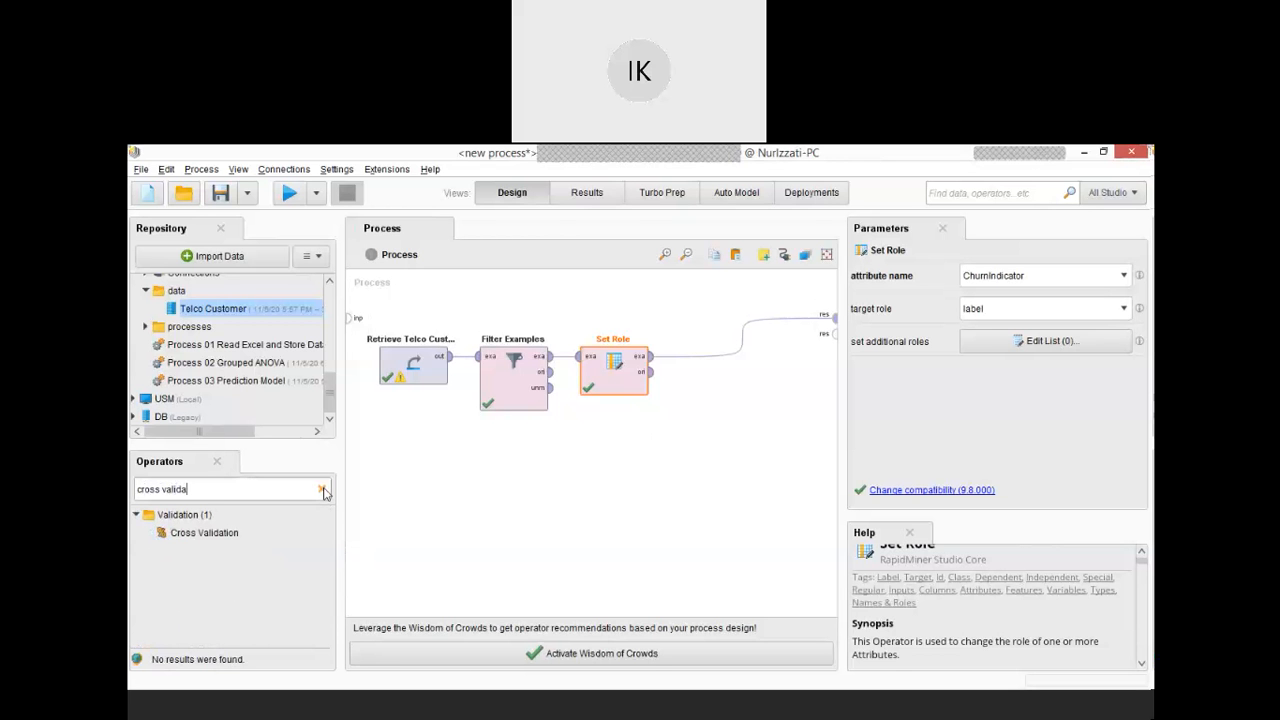
pyautogui.moveTo(187, 535); pyautogui.dragTo(711, 361)
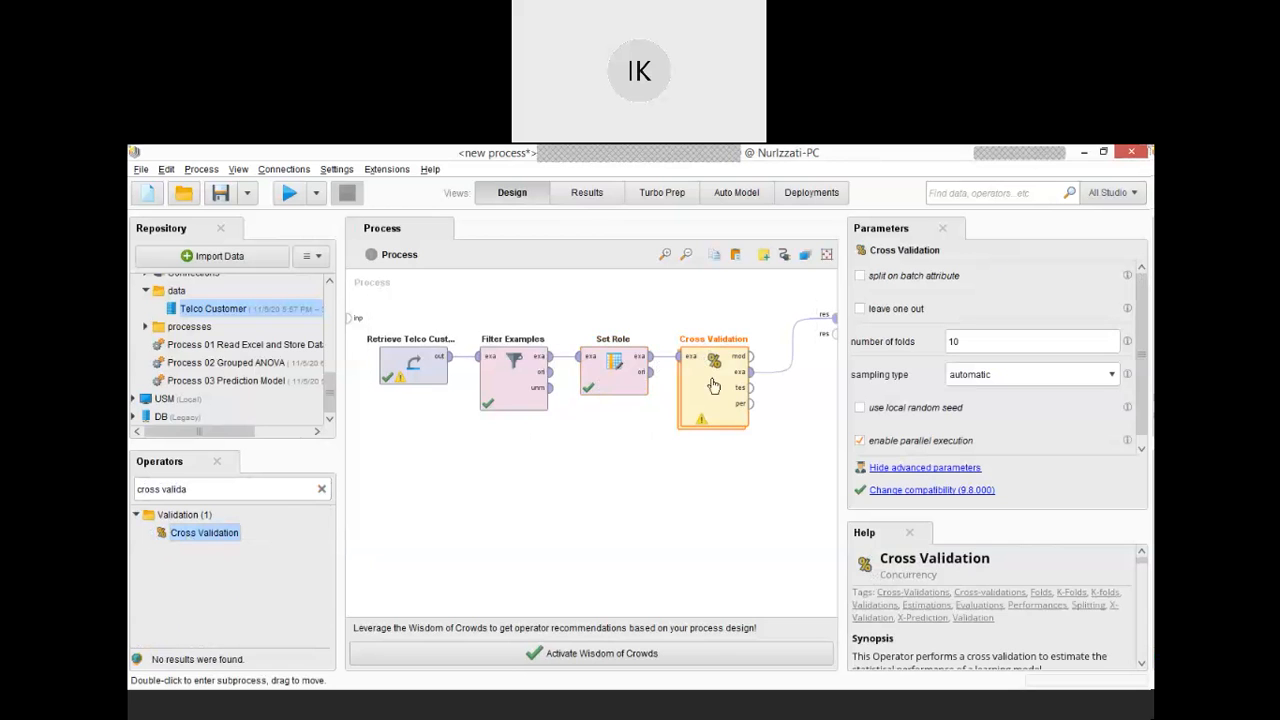
# Replace Cross Validation's existing result connection by wiring its model, example set and first performance outputs to three separate process result ports.
pyautogui.keyDown('alt'); pyautogui.click(791, 350); pyautogui.keyUp('alt')
pyautogui.click(750, 356)
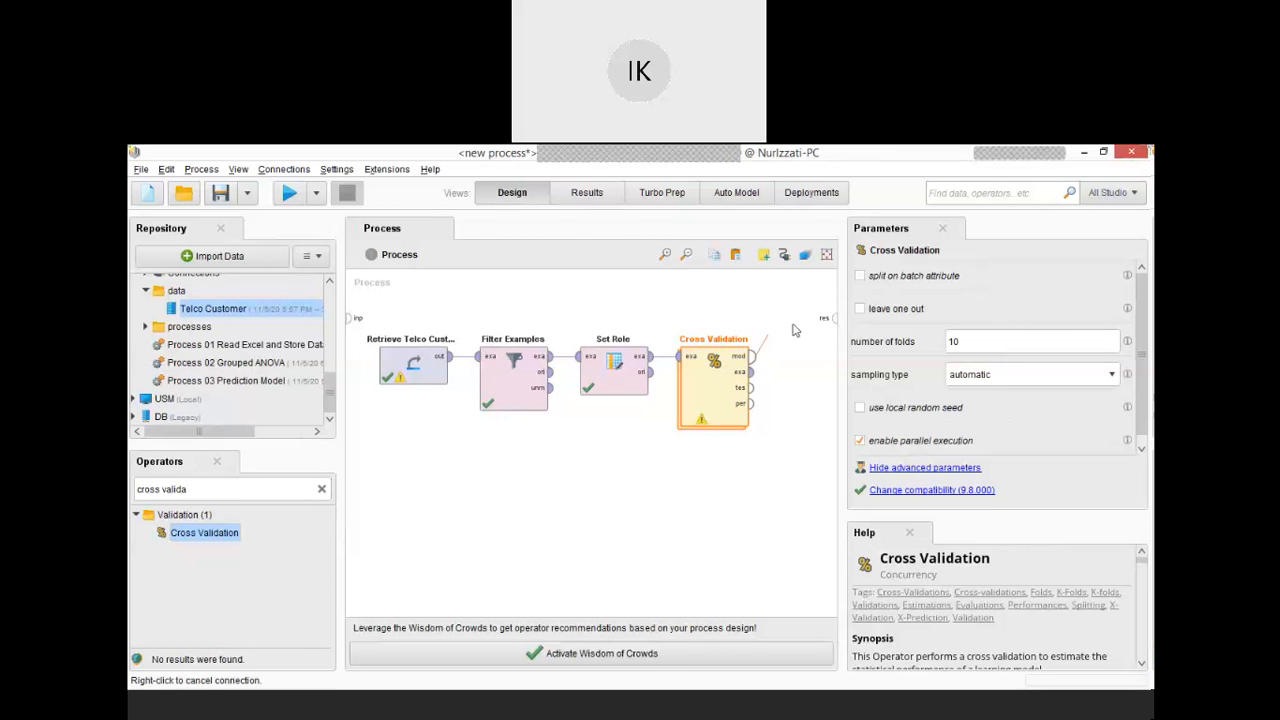
pyautogui.click(826, 318)
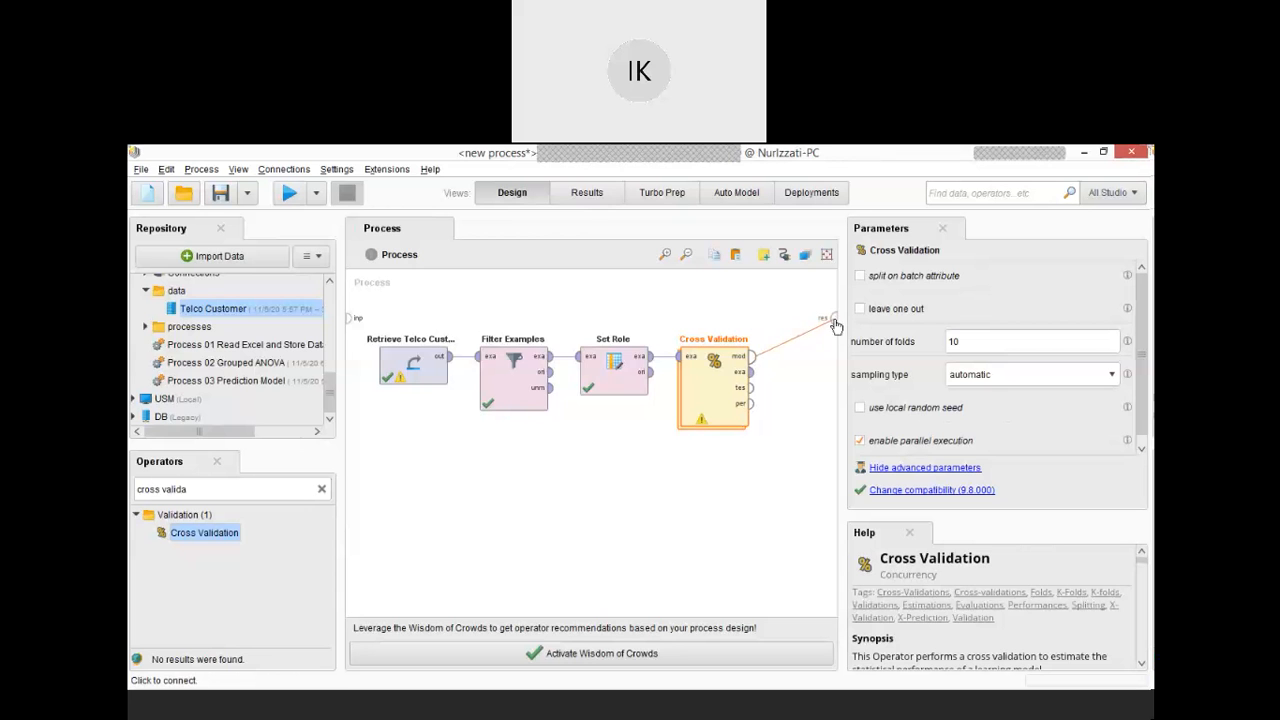
pyautogui.click(751, 371)
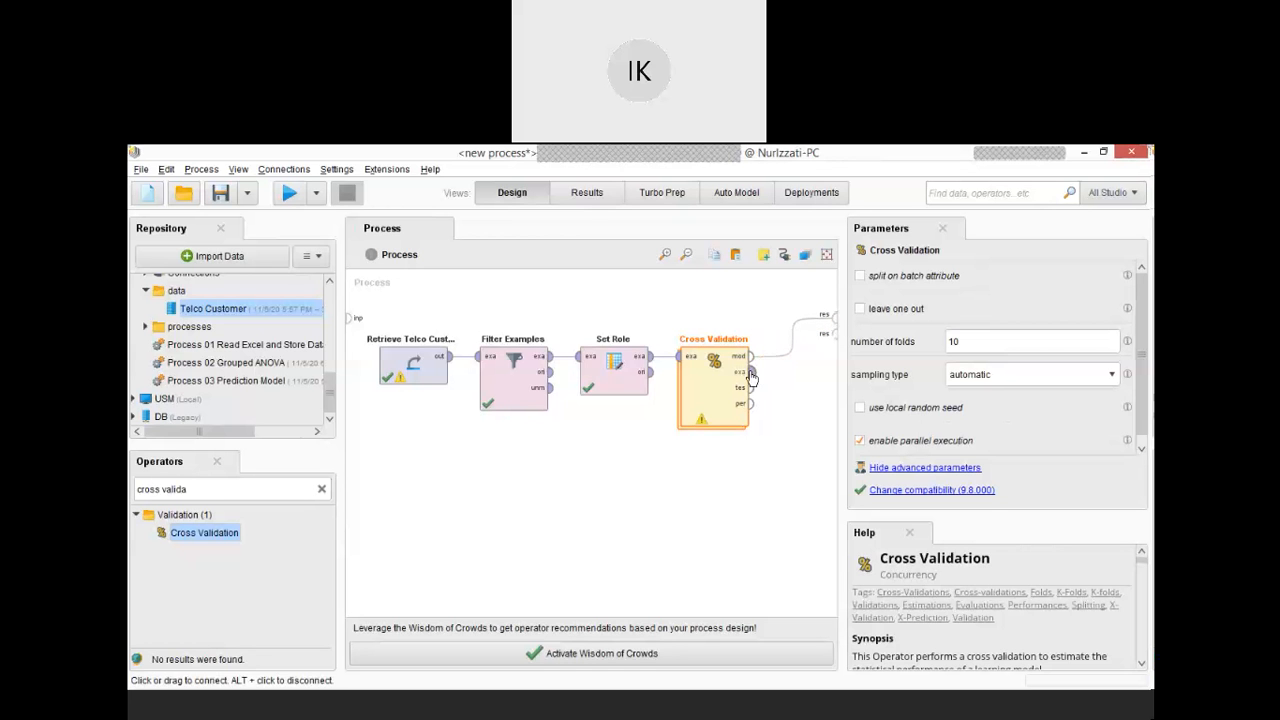
pyautogui.click(826, 334)
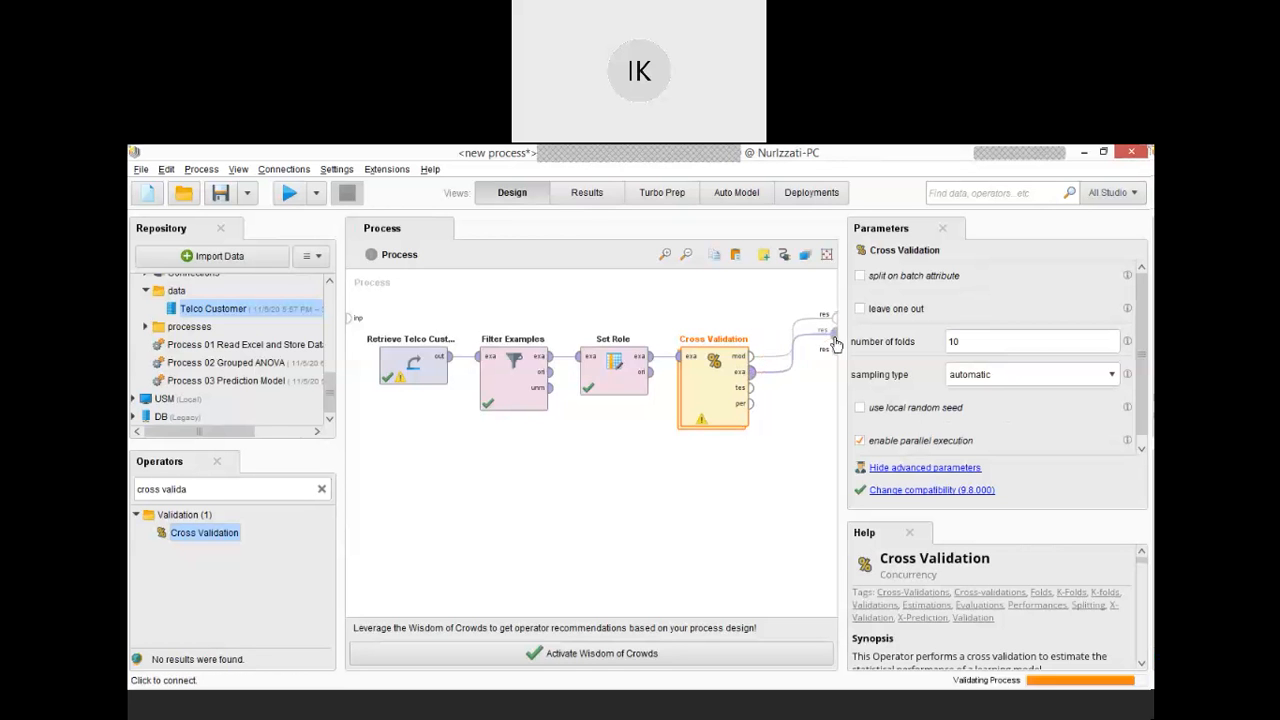
pyautogui.click(751, 404)
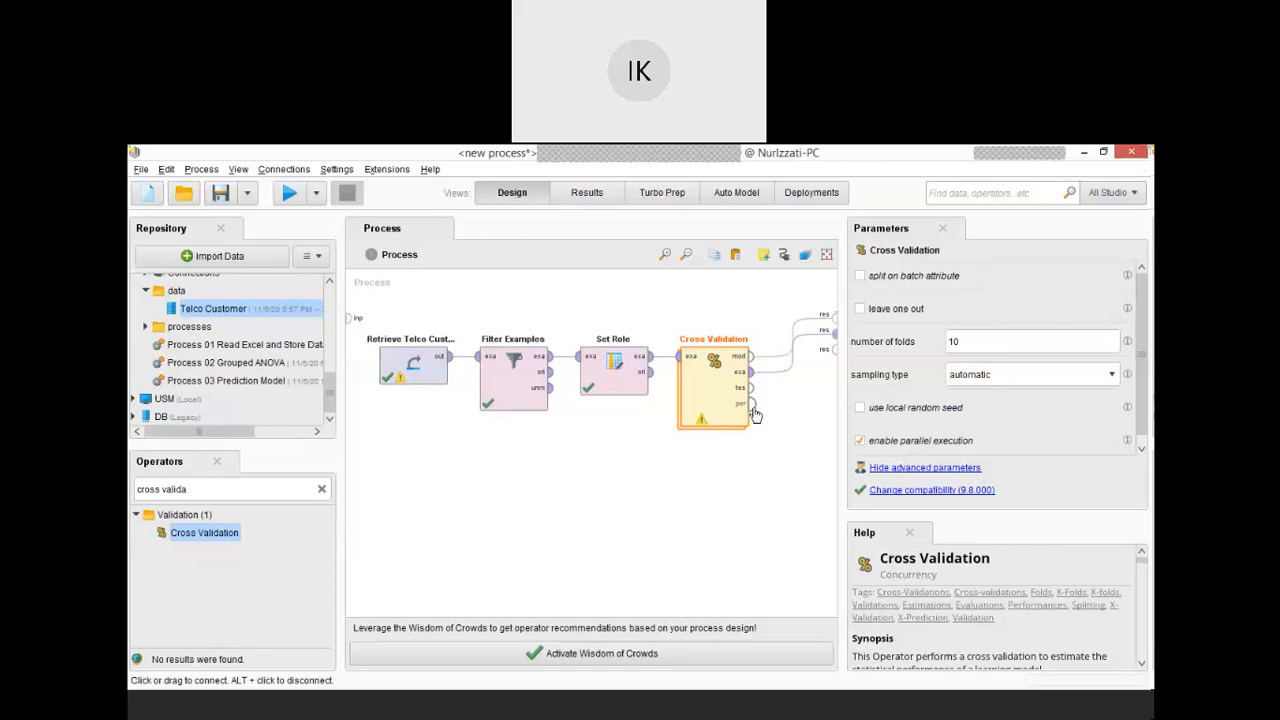
pyautogui.click(828, 350)
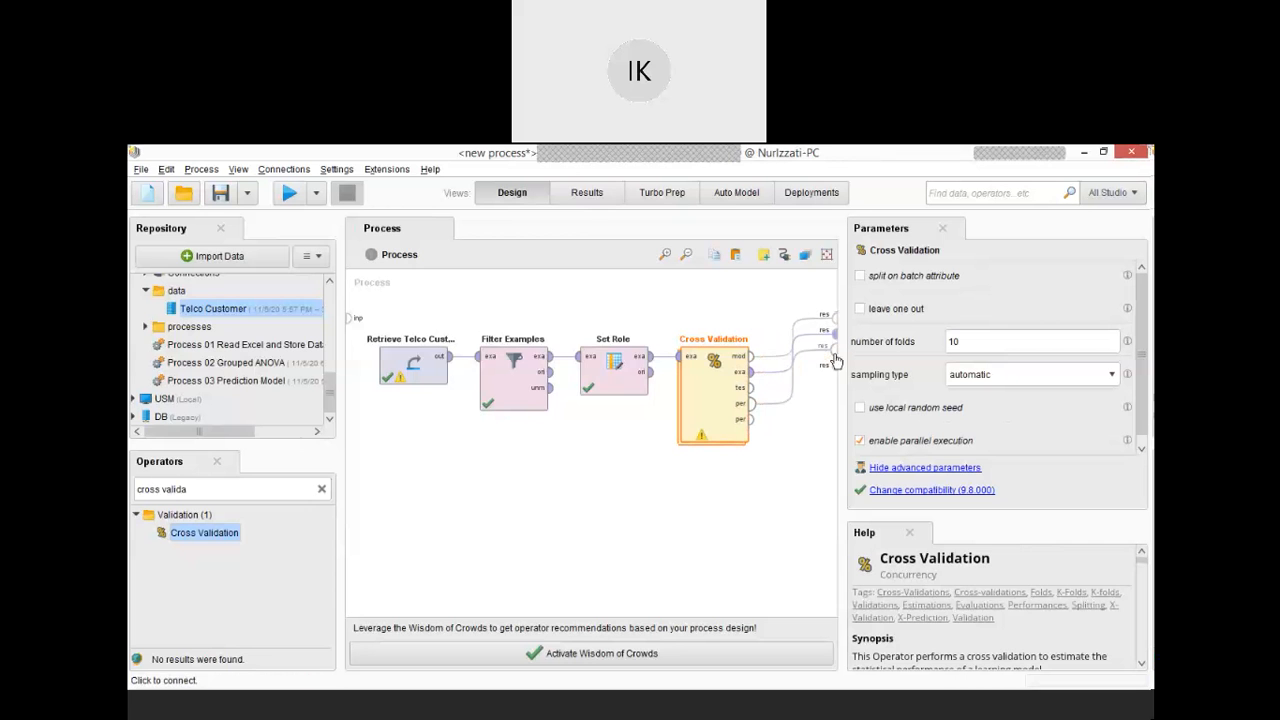
# Open the Cross Validation subprocess, add a Sample operator to the Training area and connect the training input to it.
pyautogui.doubleClick(714, 389)
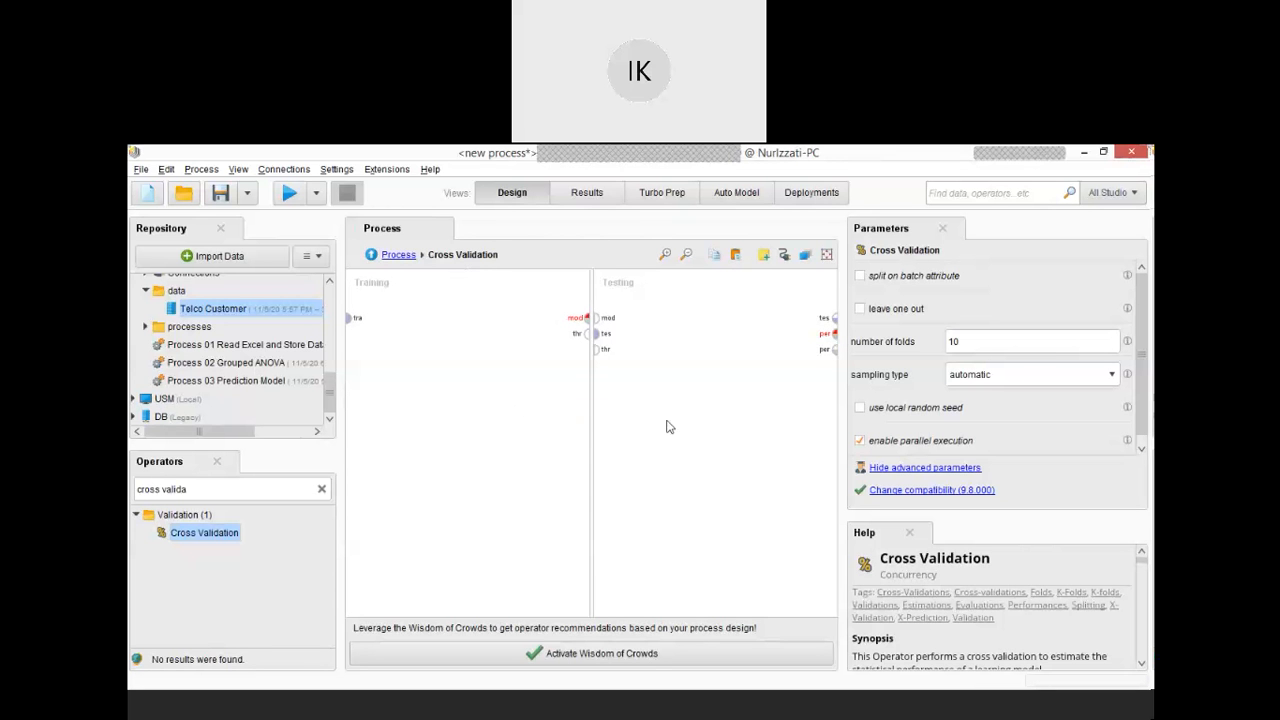
pyautogui.click(321, 490)
pyautogui.write('sample')
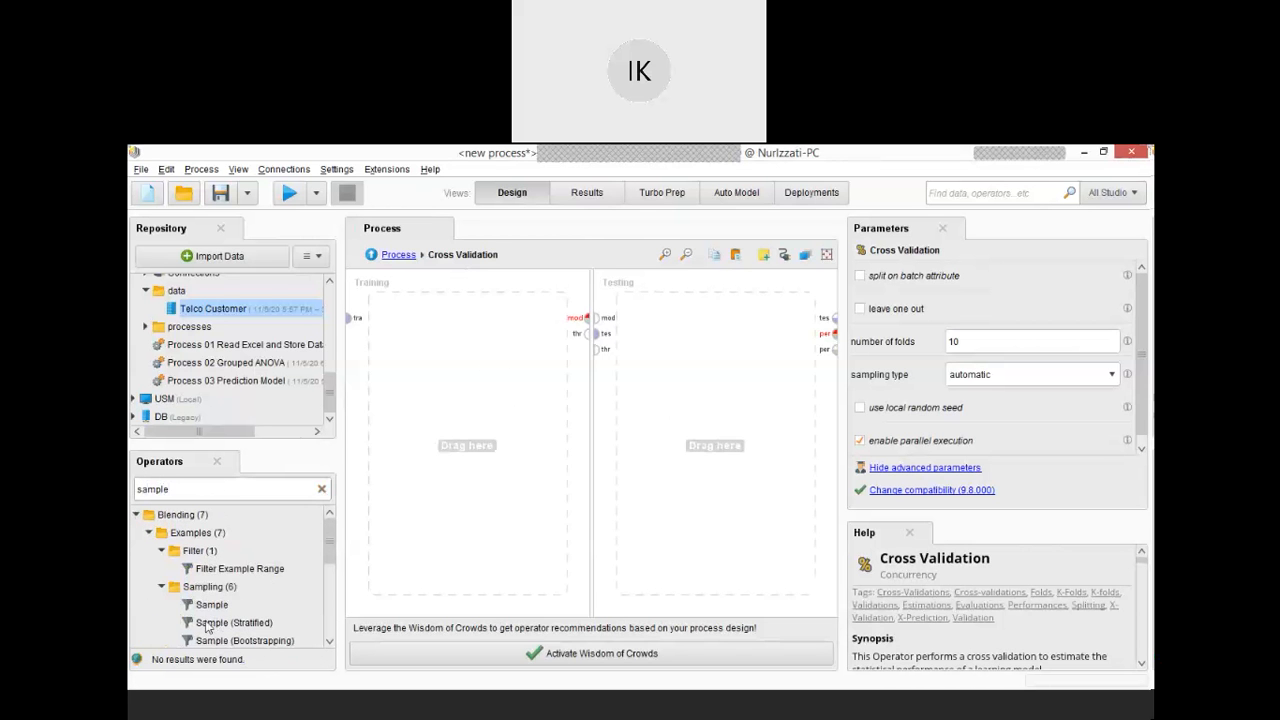
pyautogui.moveTo(212, 605); pyautogui.dragTo(423, 344)
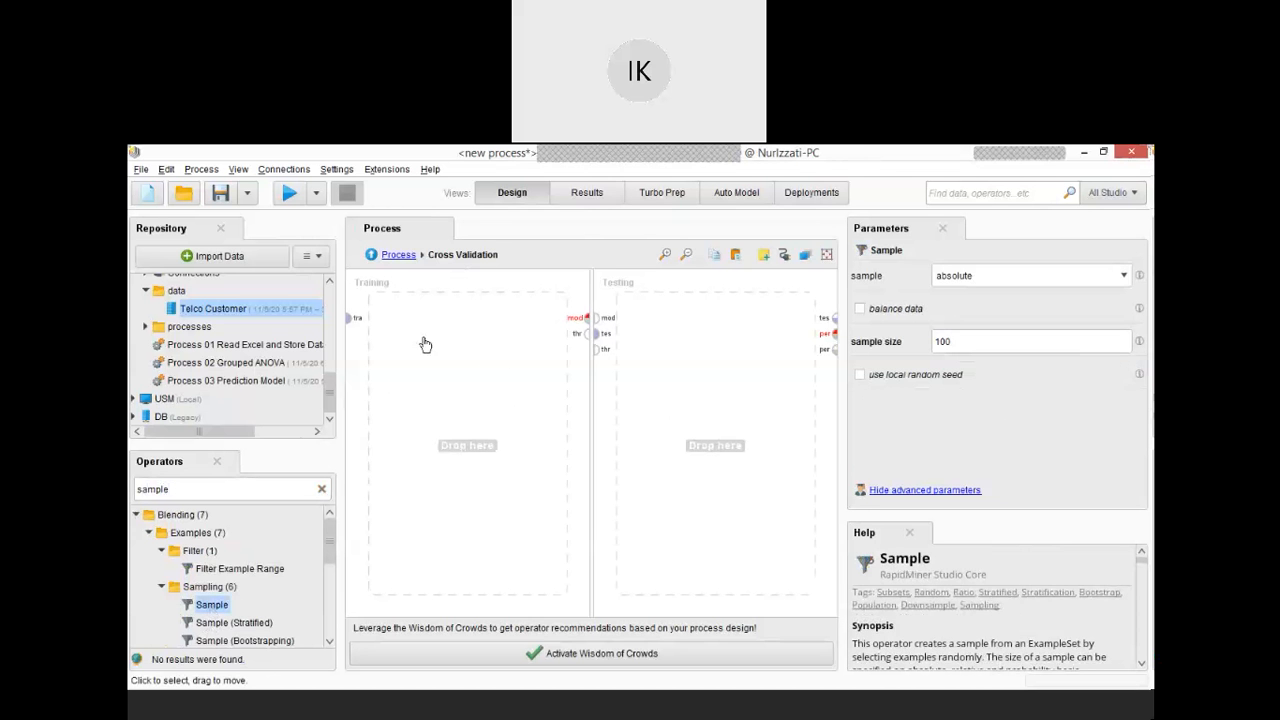
pyautogui.click(352, 320)
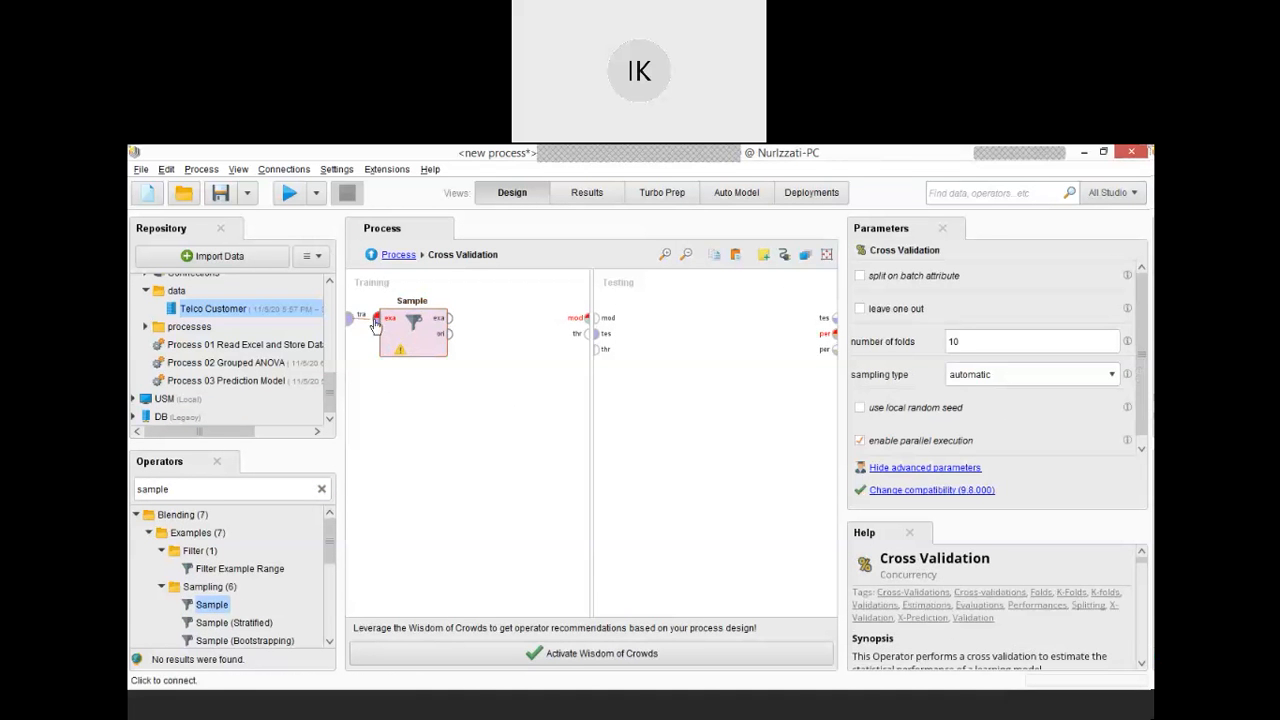
pyautogui.click(380, 318)
# Set the Sample operator's sampling mode to relative and enable balance data.
pyautogui.click(411, 325)
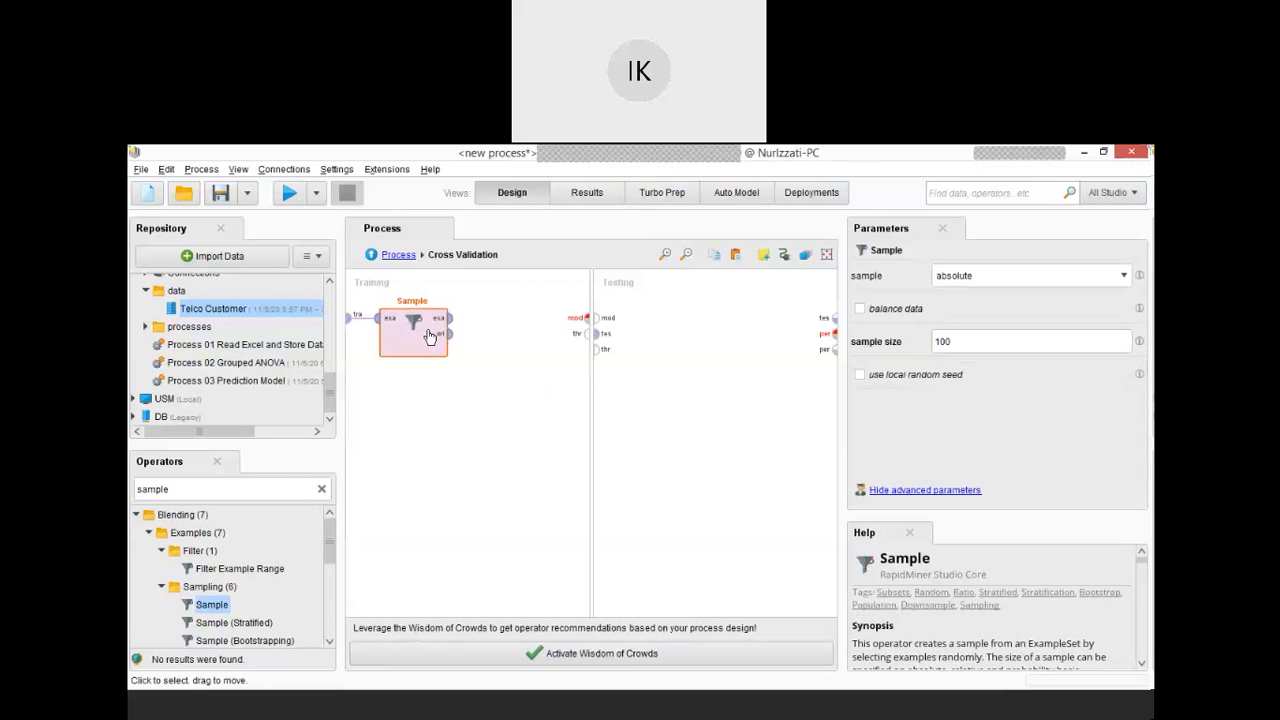
pyautogui.click(1001, 279)
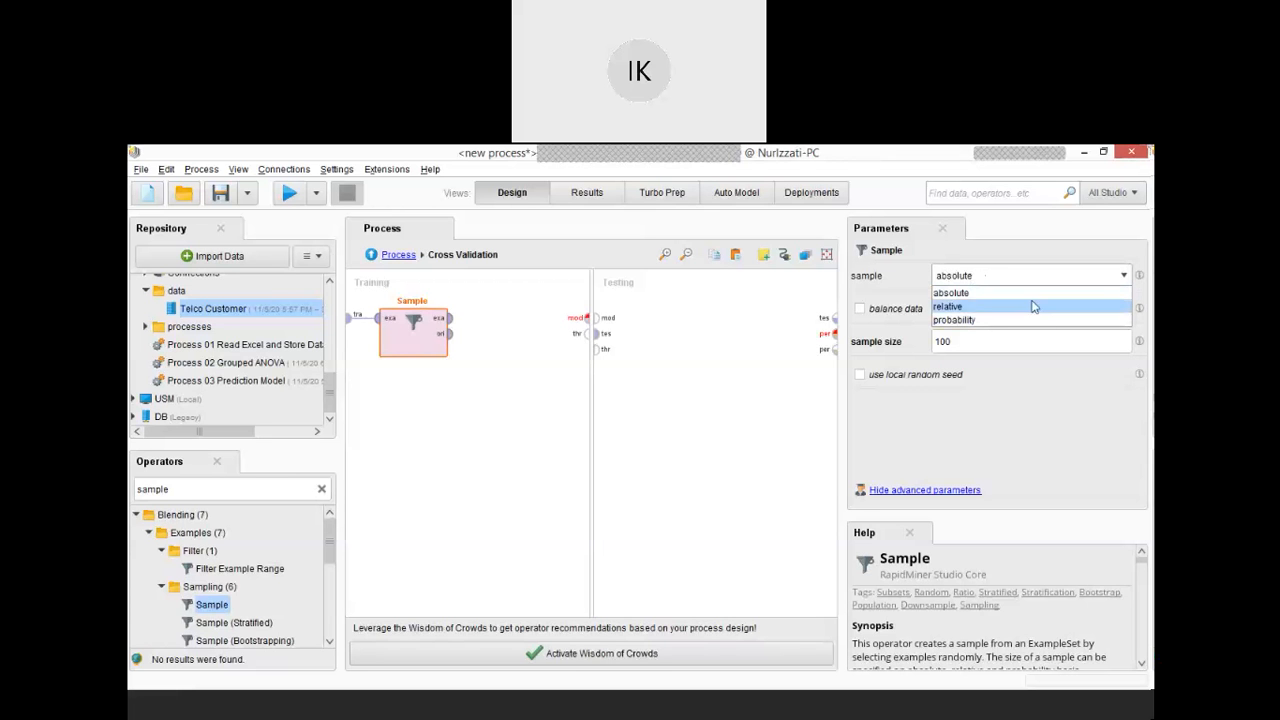
pyautogui.click(915, 285)
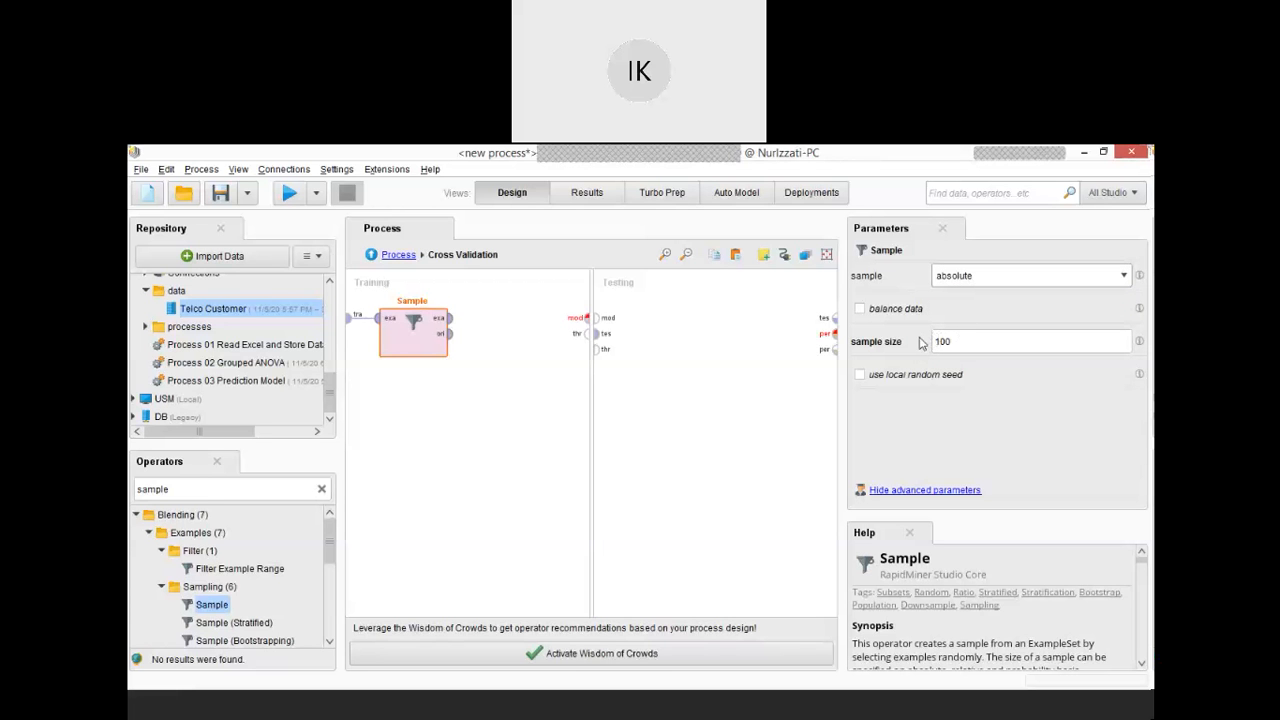
pyautogui.click(962, 285)
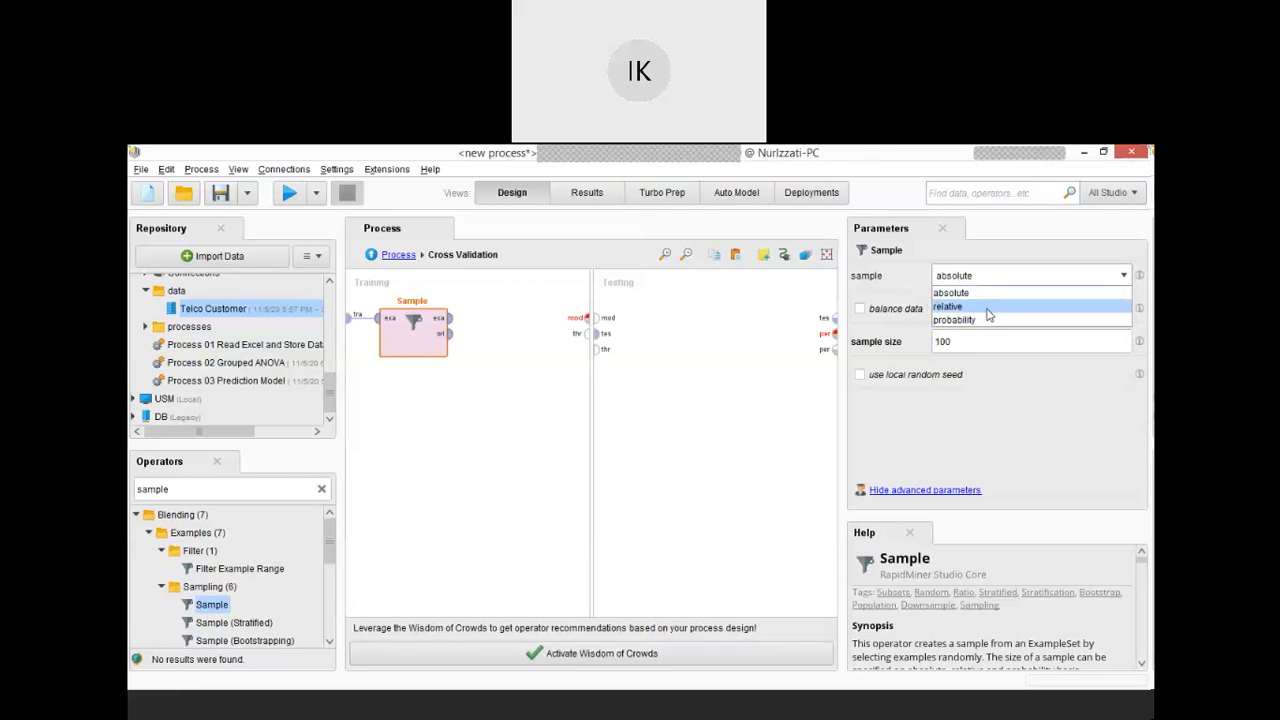
pyautogui.click(980, 306)
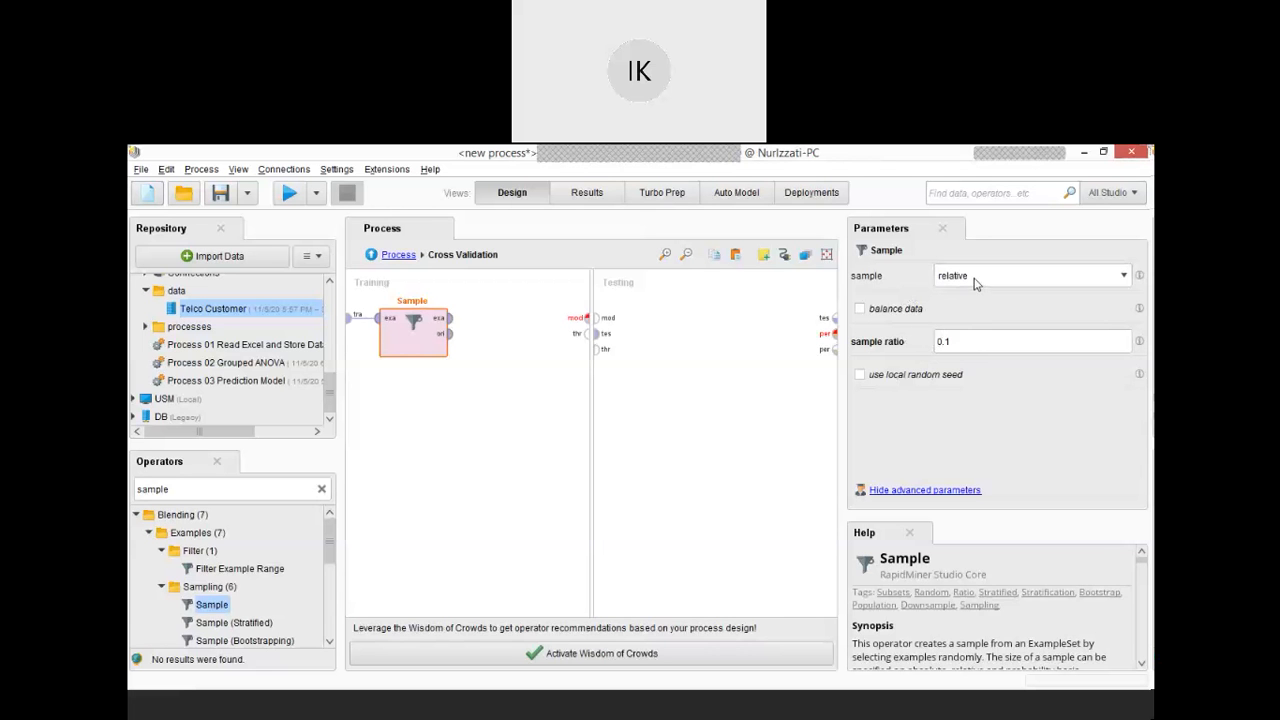
pyautogui.moveTo(1141, 566); pyautogui.dragTo(1150, 592)
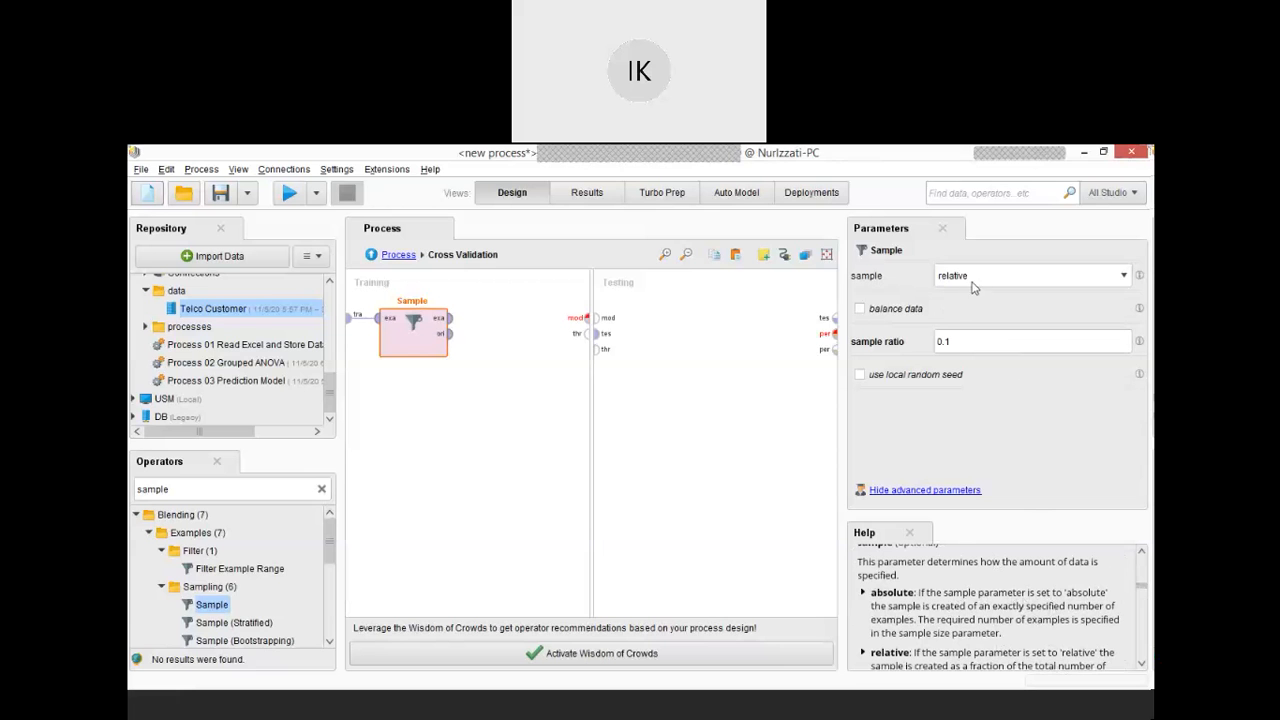
pyautogui.click(860, 309)
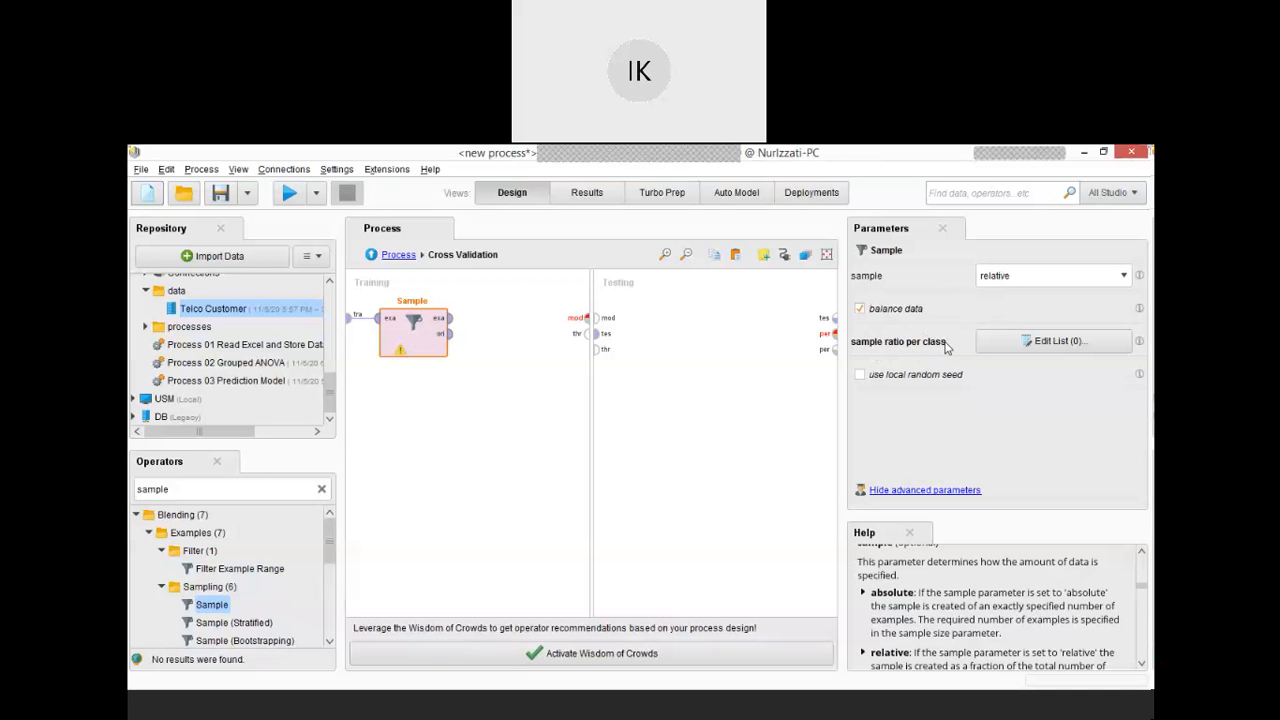
# Define the sample ratio per class as 1 for true and 0.02 for false, and apply the list.
pyautogui.click(1047, 344)
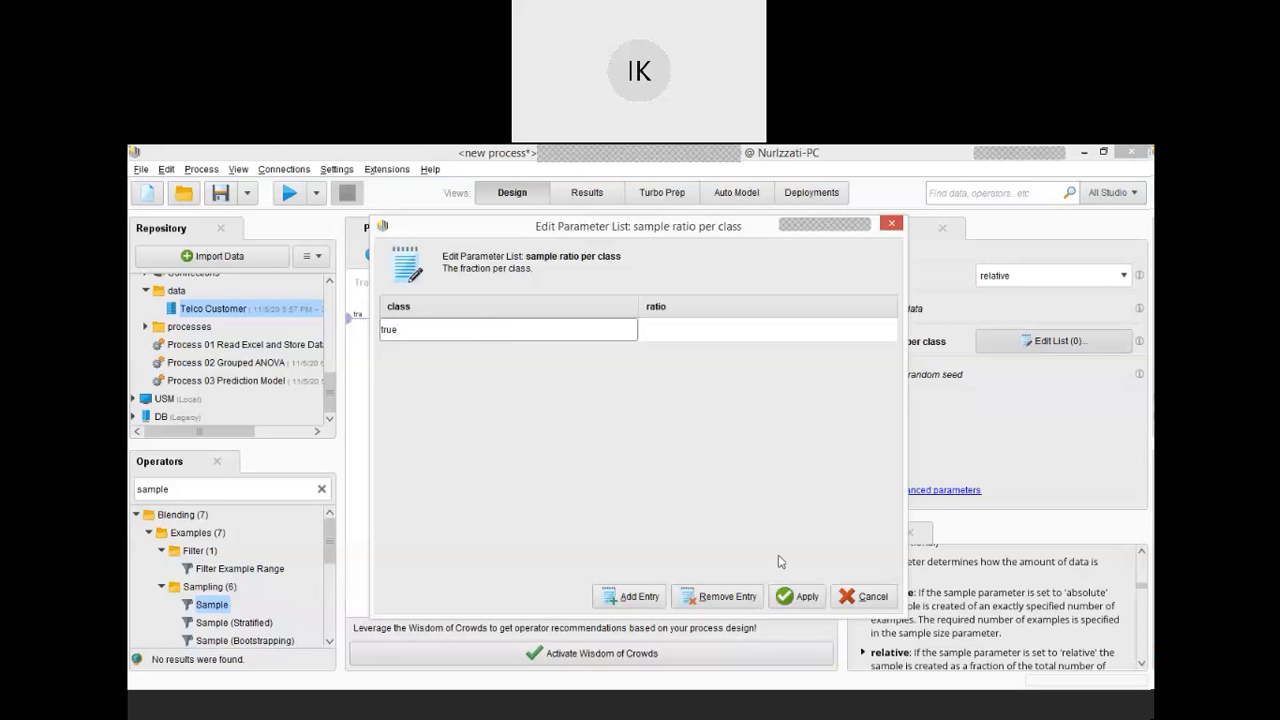
pyautogui.click(640, 598)
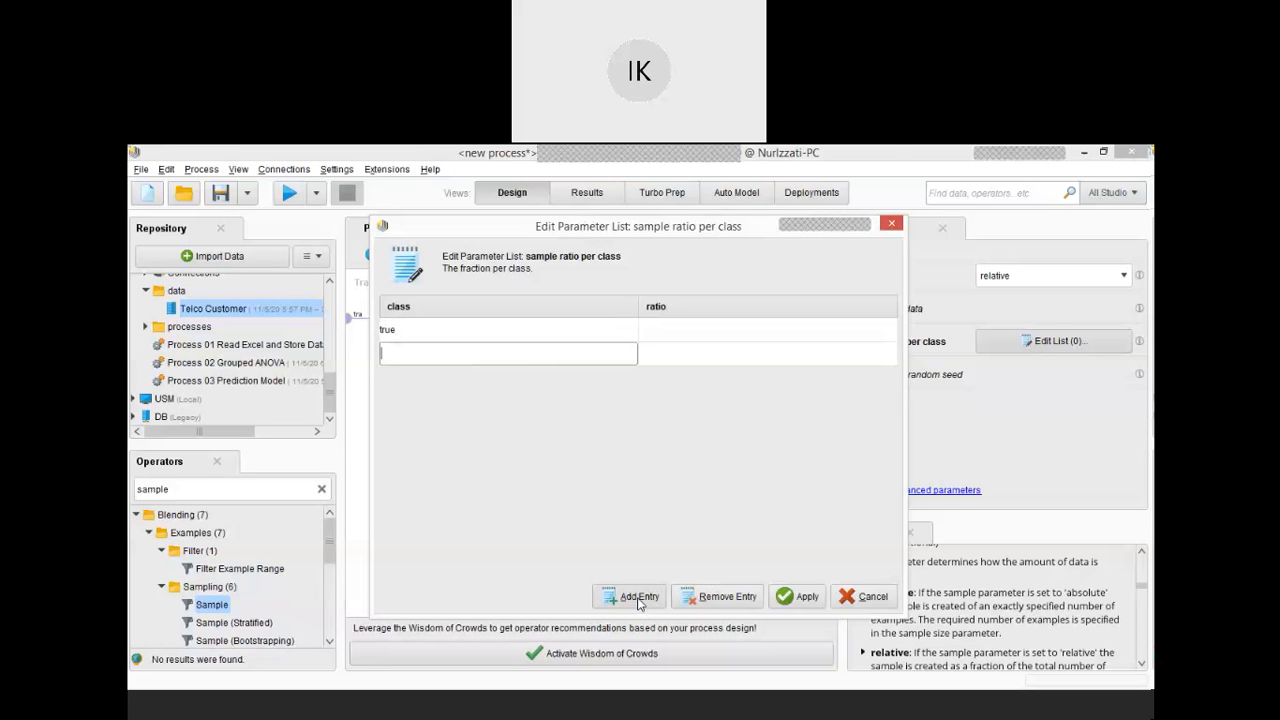
pyautogui.write('false')
pyautogui.click(664, 329)
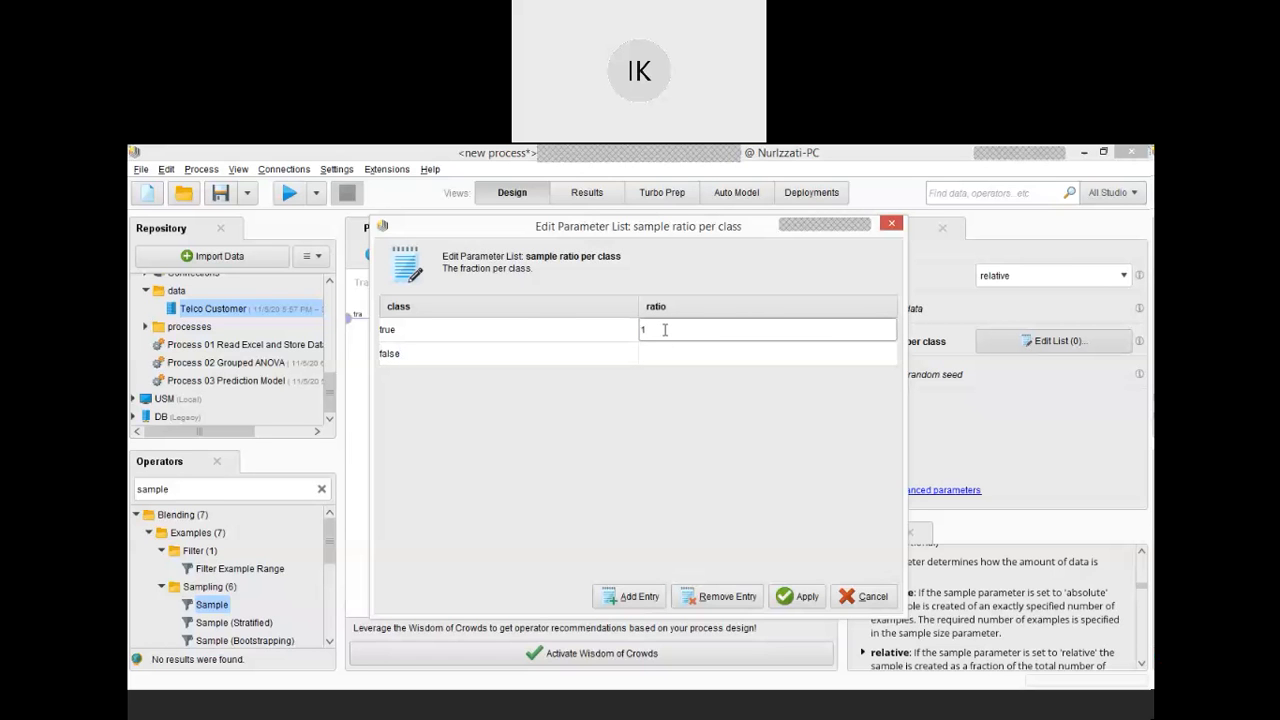
pyautogui.click(661, 352)
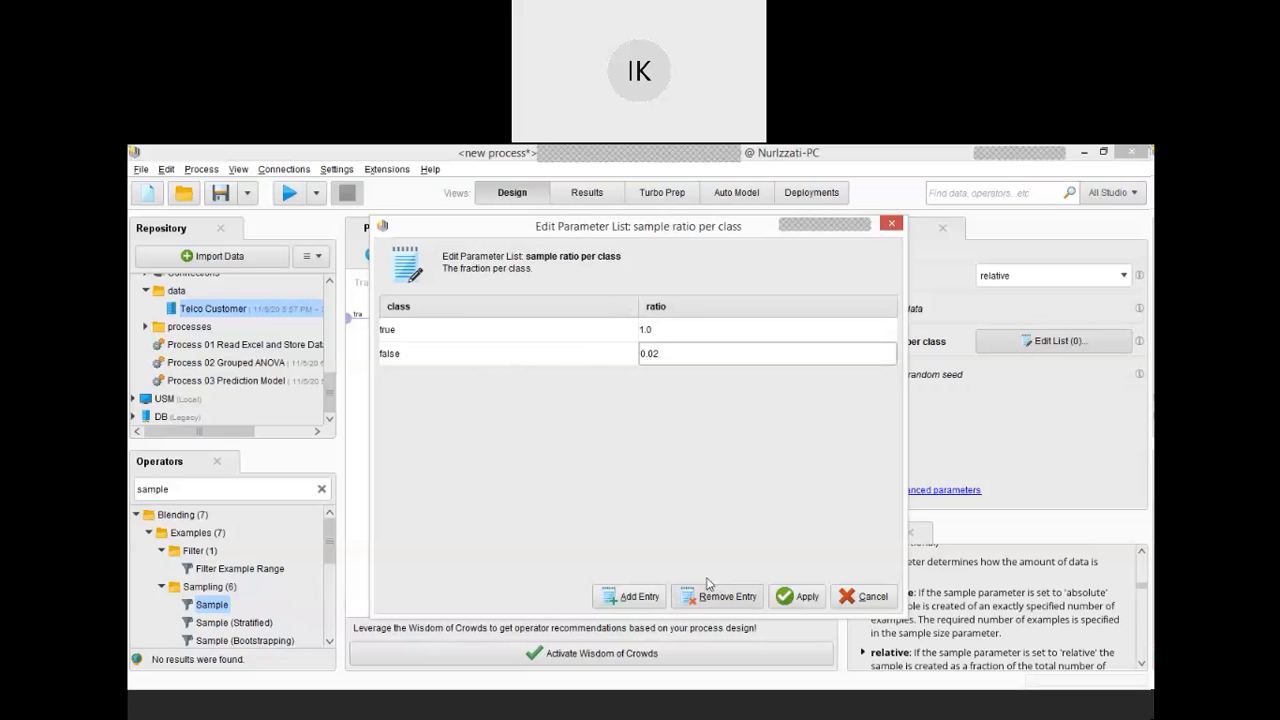
pyautogui.click(795, 597)
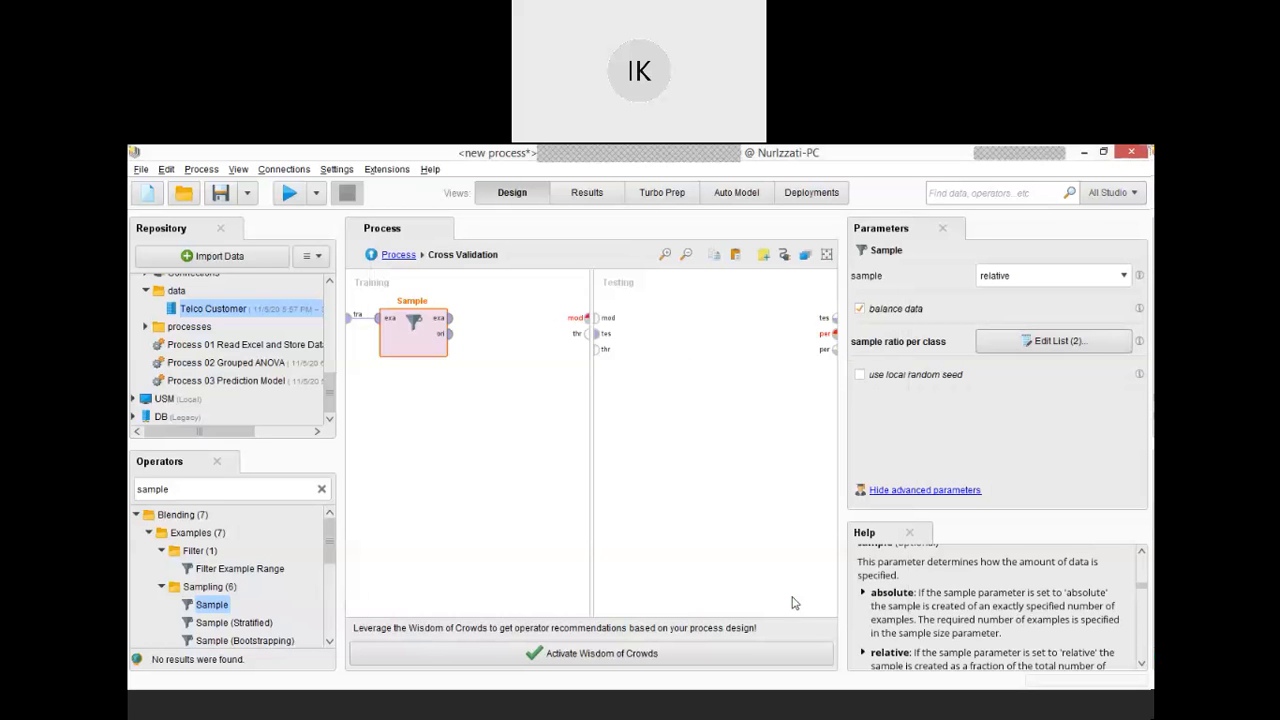
# Add a Naive Bayes operator to the Training area and wire it between Sample's example output and the training model port.
pyautogui.click(322, 490)
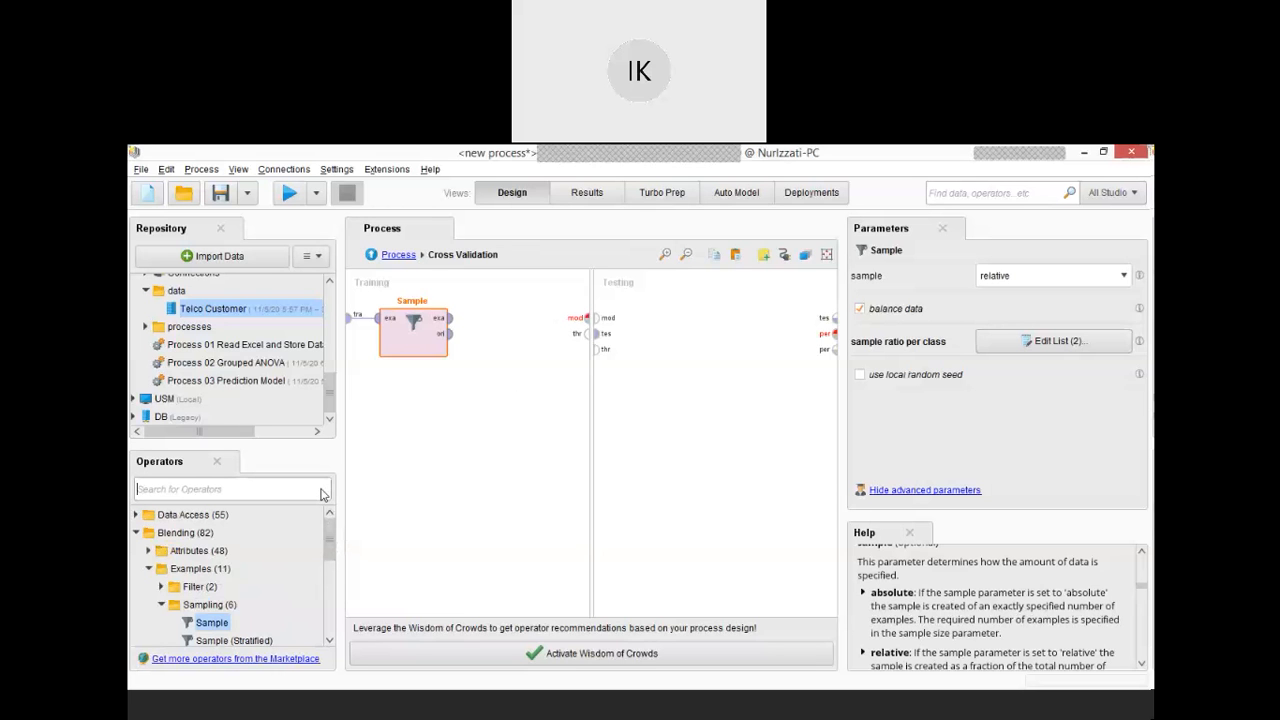
pyautogui.write('naive')
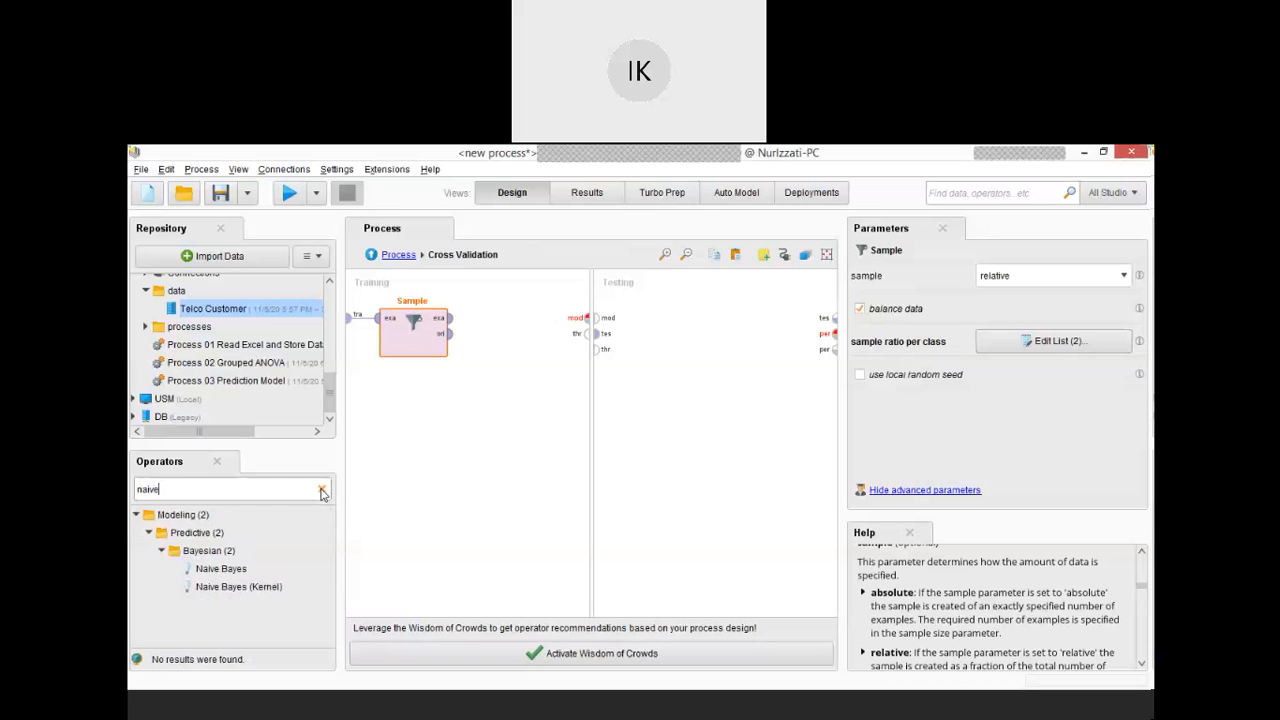
pyautogui.click(224, 569)
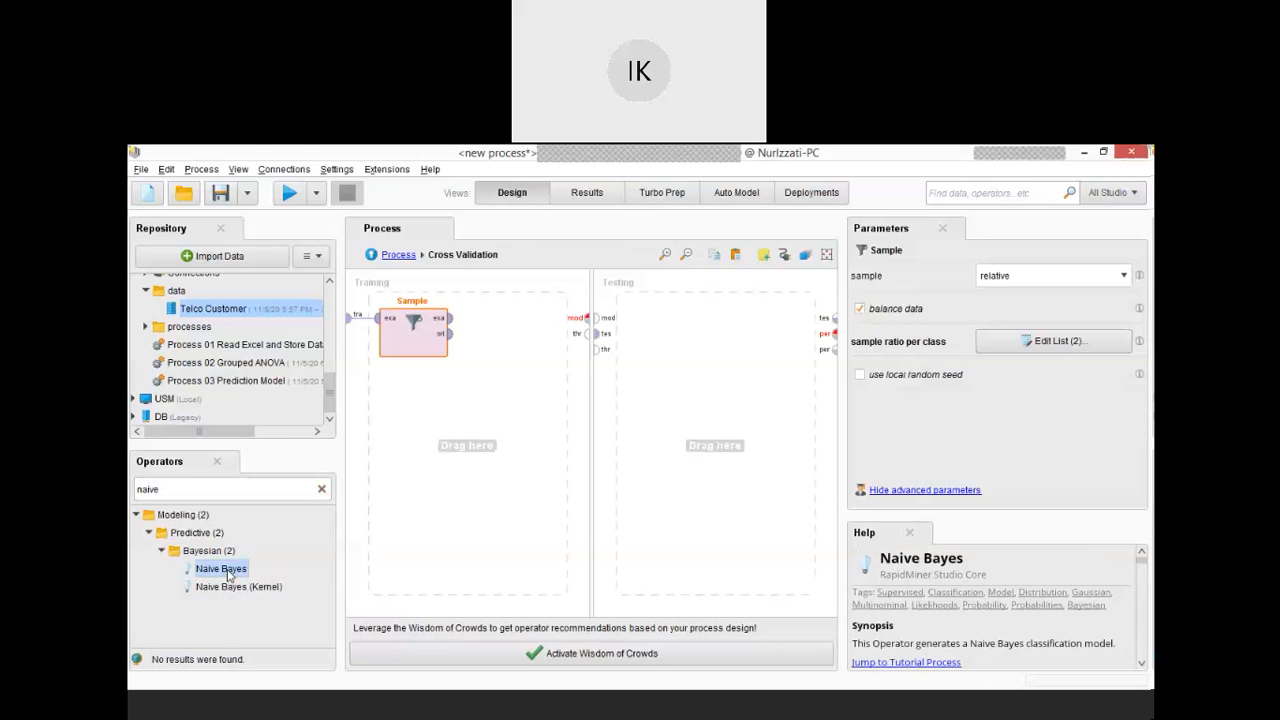
pyautogui.moveTo(228, 575); pyautogui.dragTo(503, 326)
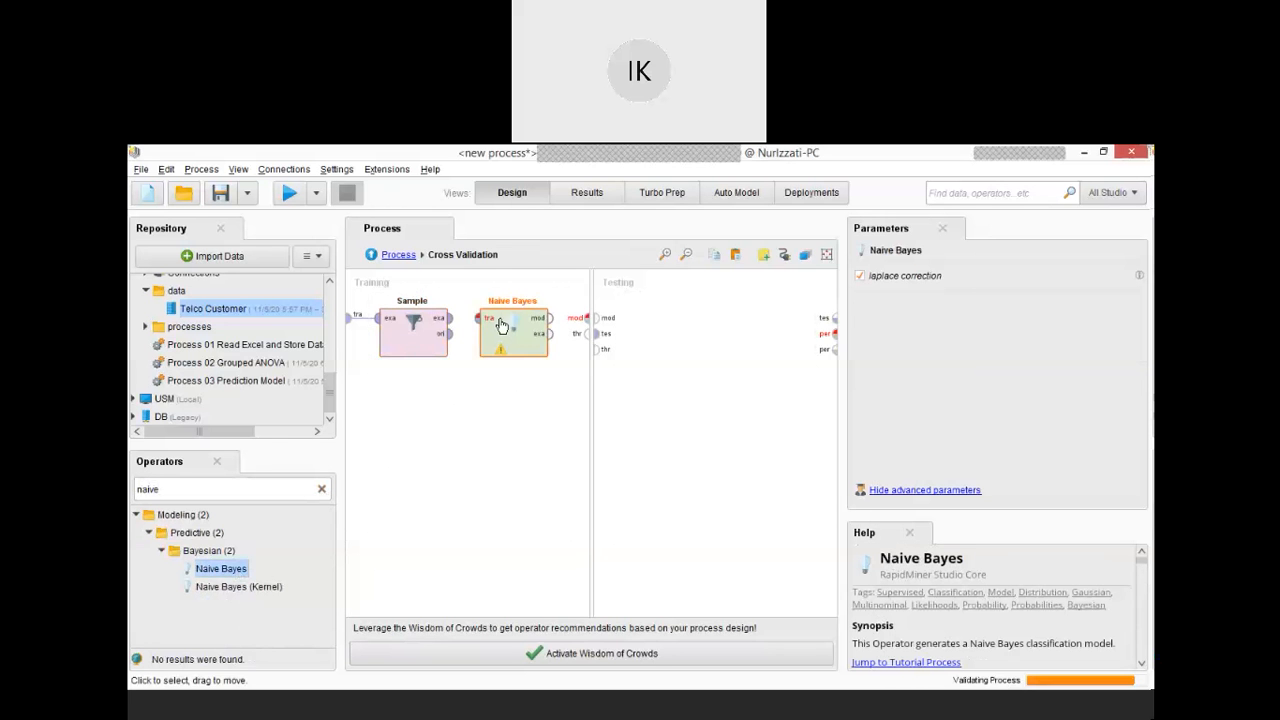
pyautogui.click(448, 318)
pyautogui.click(479, 318)
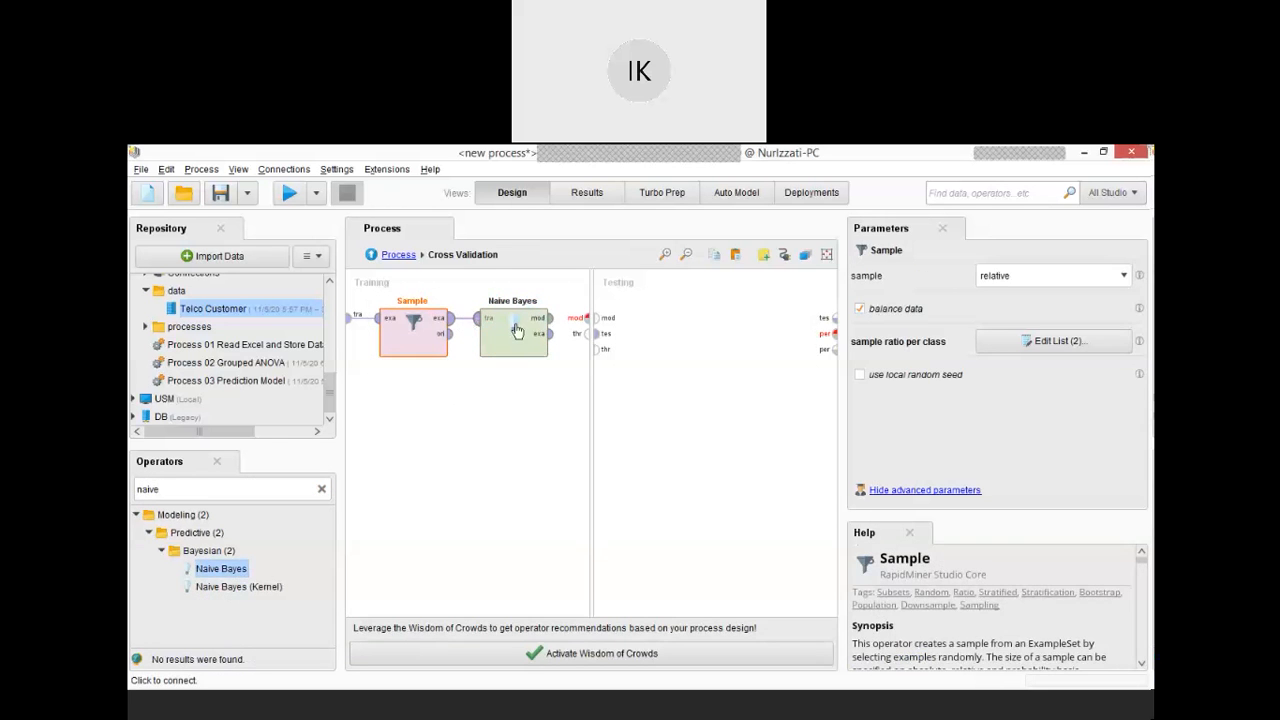
pyautogui.click(550, 318)
pyautogui.click(593, 317)
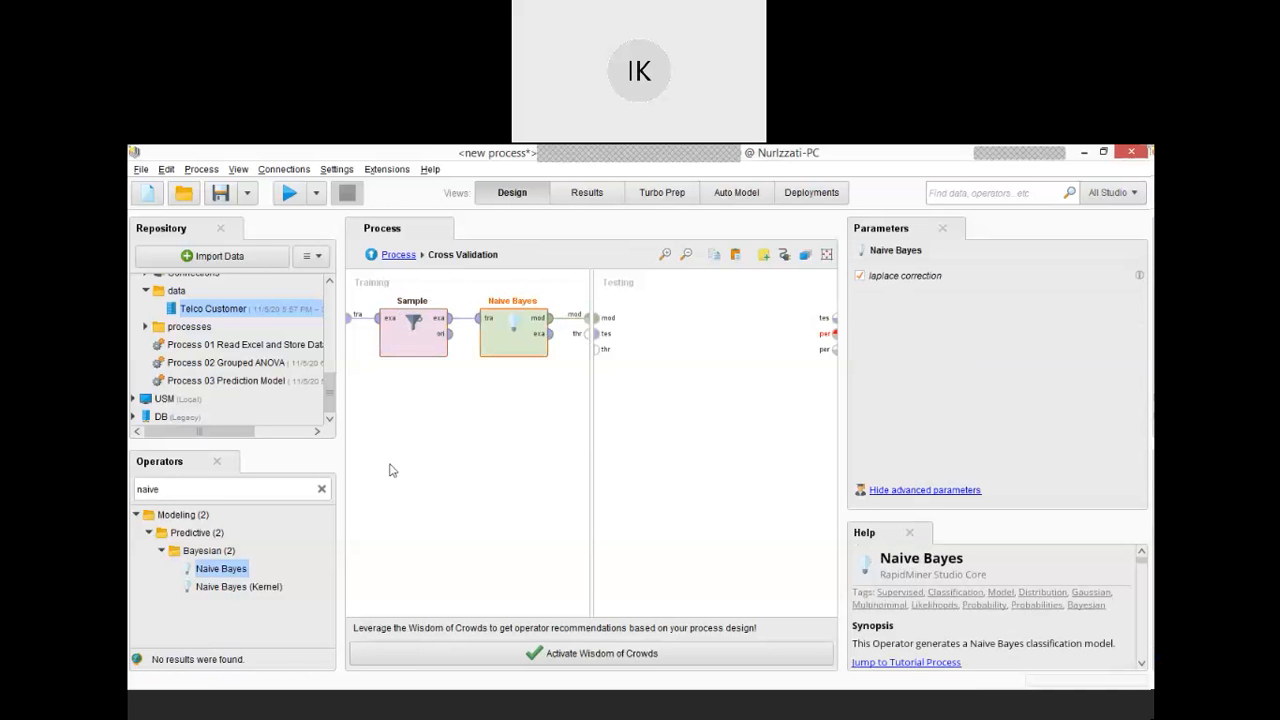
# Add an Apply Model operator to the Testing area and connect its model and unlabelled data inputs to the testing model and test set ports.
pyautogui.click(322, 491)
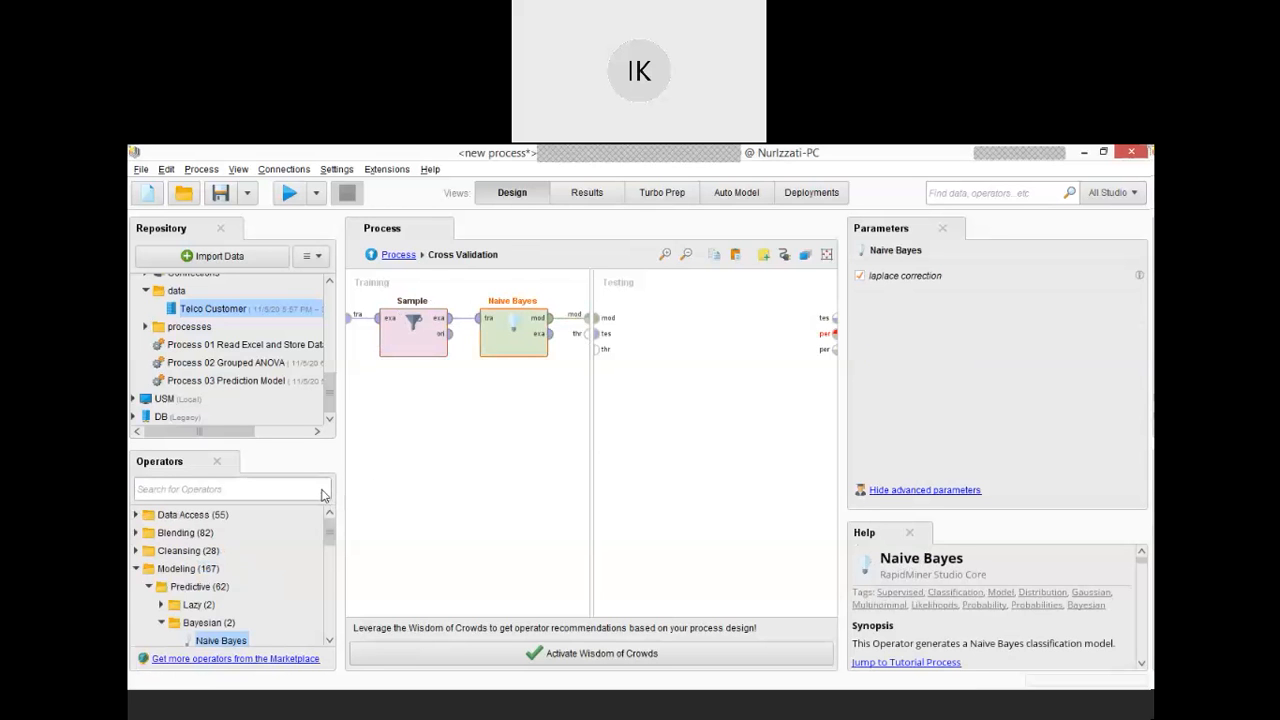
pyautogui.write('appl')
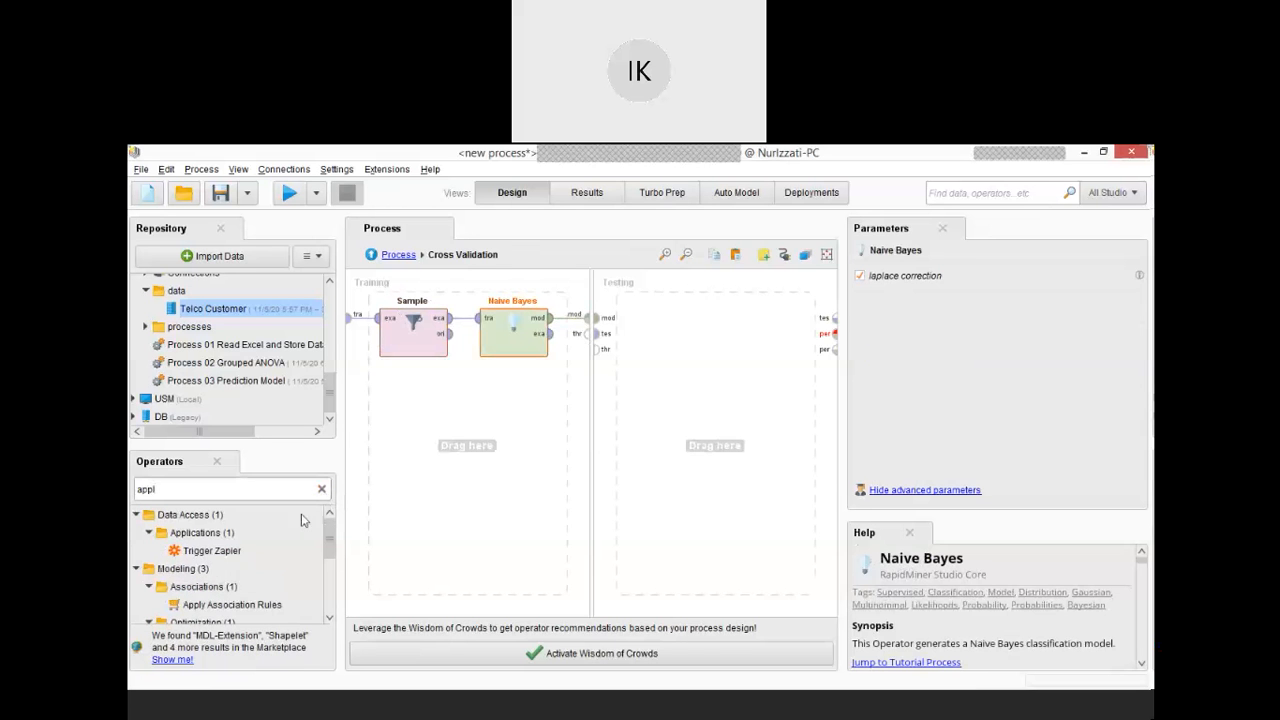
pyautogui.moveTo(330, 538); pyautogui.dragTo(332, 598)
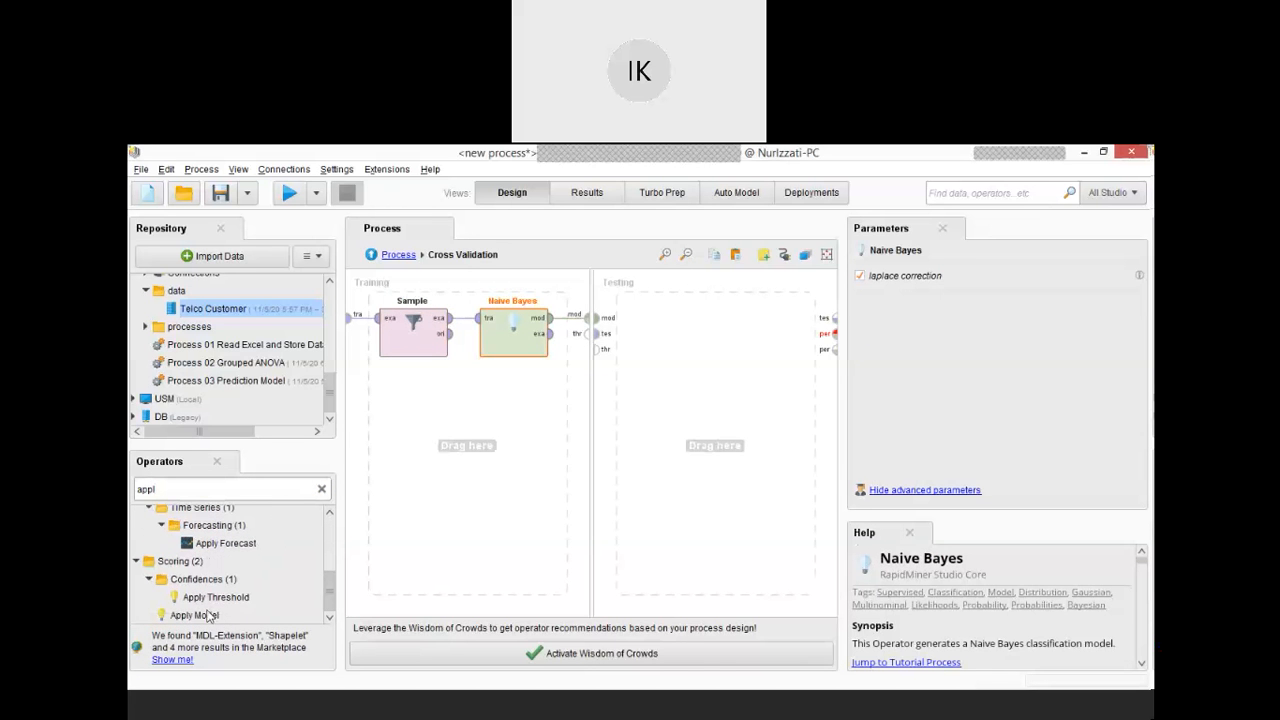
pyautogui.click(208, 615)
pyautogui.moveTo(208, 615); pyautogui.dragTo(668, 326)
pyautogui.click(622, 318)
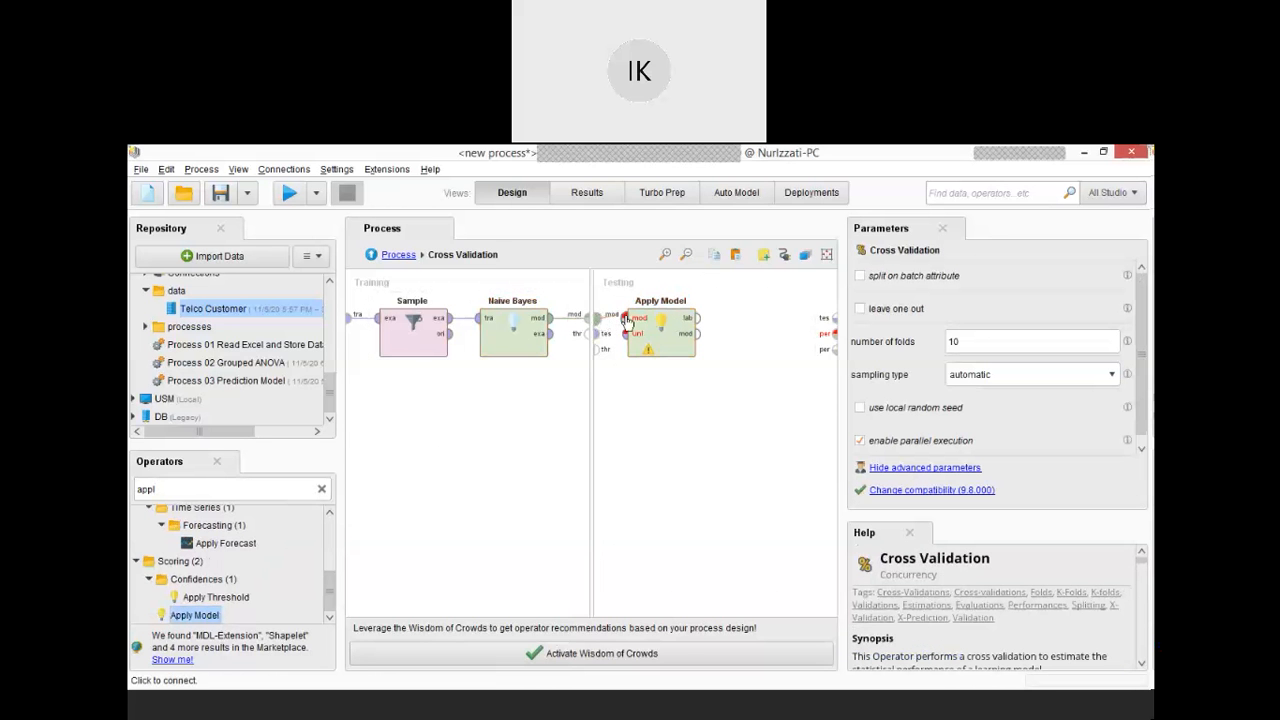
pyautogui.moveTo(599, 335); pyautogui.dragTo(624, 335)
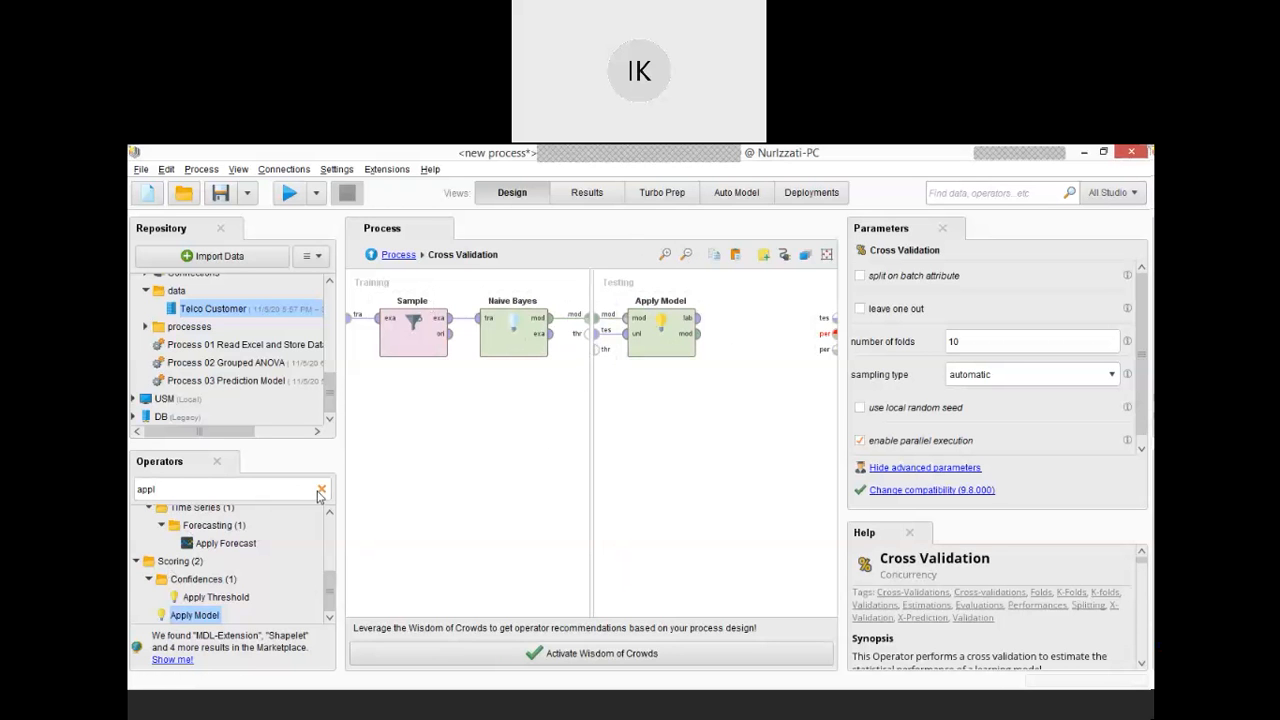
# Add a Performance (Classification) operator to the Testing area and wire it between Apply Model's labelled data output and the first performance port.
pyautogui.click(320, 491)
pyautogui.write('perf')
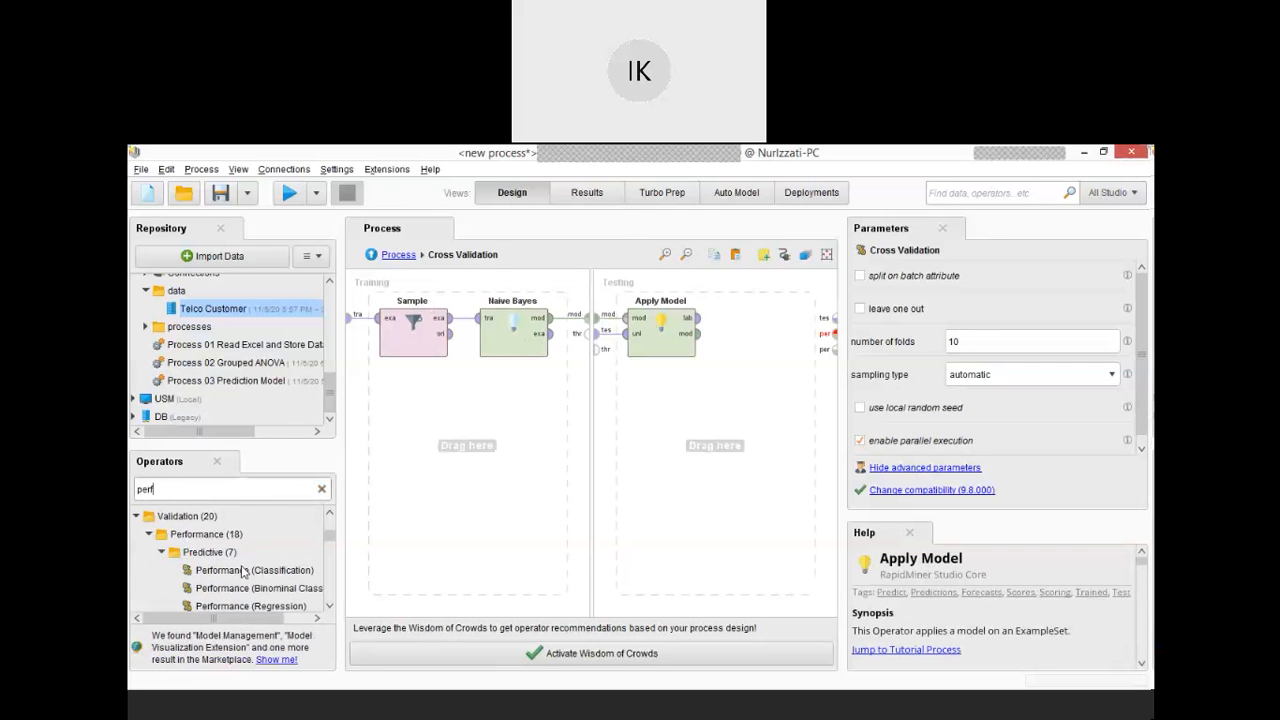
pyautogui.moveTo(240, 573); pyautogui.dragTo(744, 383)
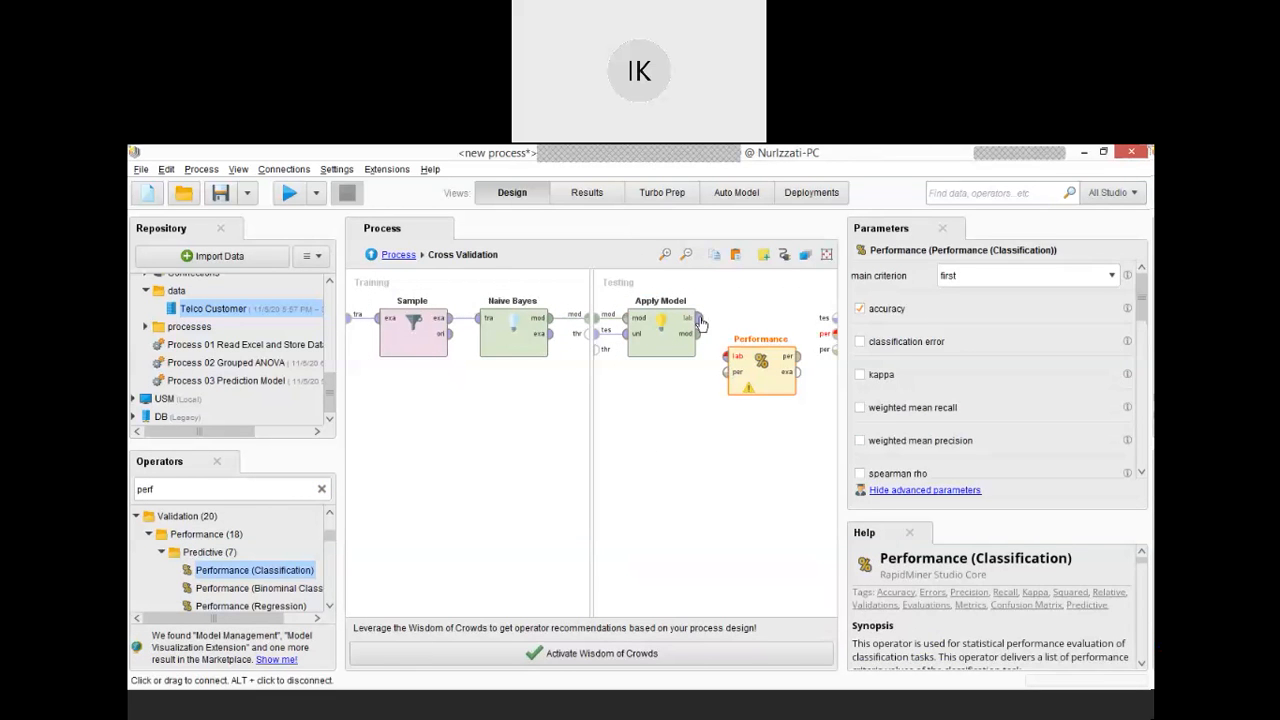
pyautogui.click(697, 318)
pyautogui.click(727, 356)
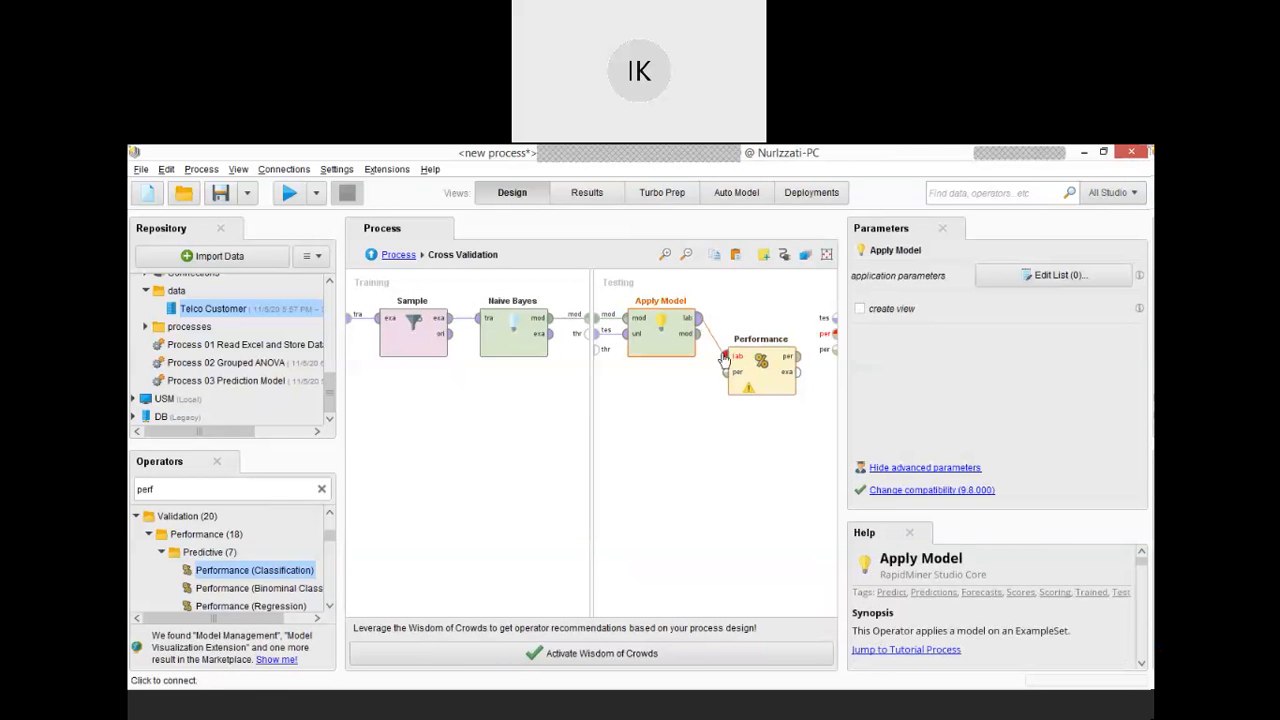
pyautogui.click(799, 357)
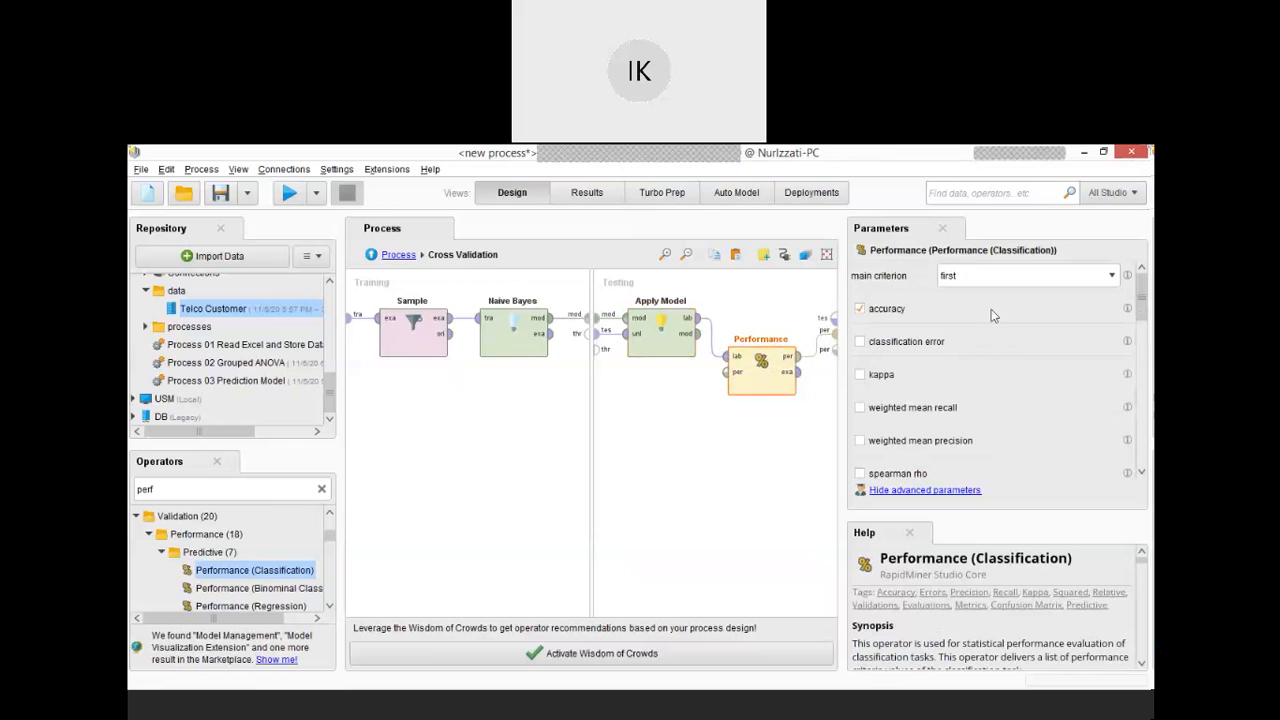
# Enable classification error, kappa and weighted mean recall as criteria of the Performance operator.
pyautogui.click(859, 342)
pyautogui.click(860, 375)
pyautogui.click(860, 410)
# Run the main process and review the classification error, kappa and weighted mean recall in the performance results.
pyautogui.click(399, 256)
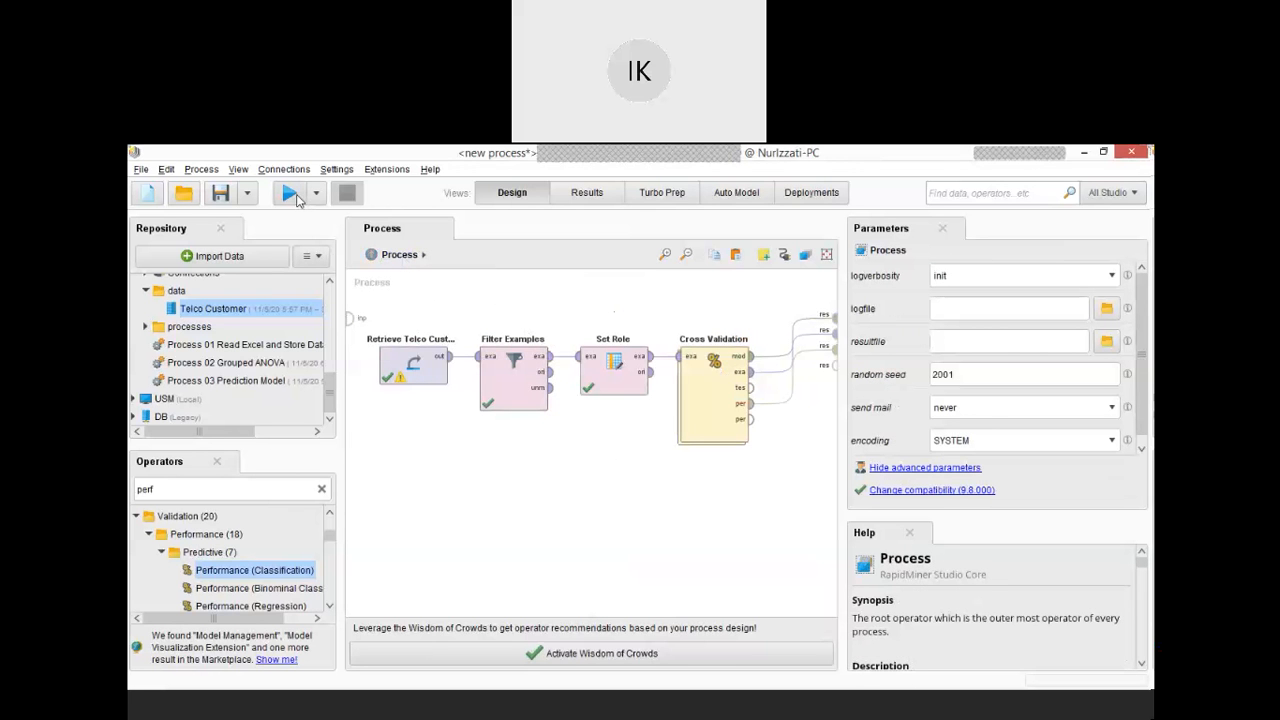
pyautogui.click(289, 195)
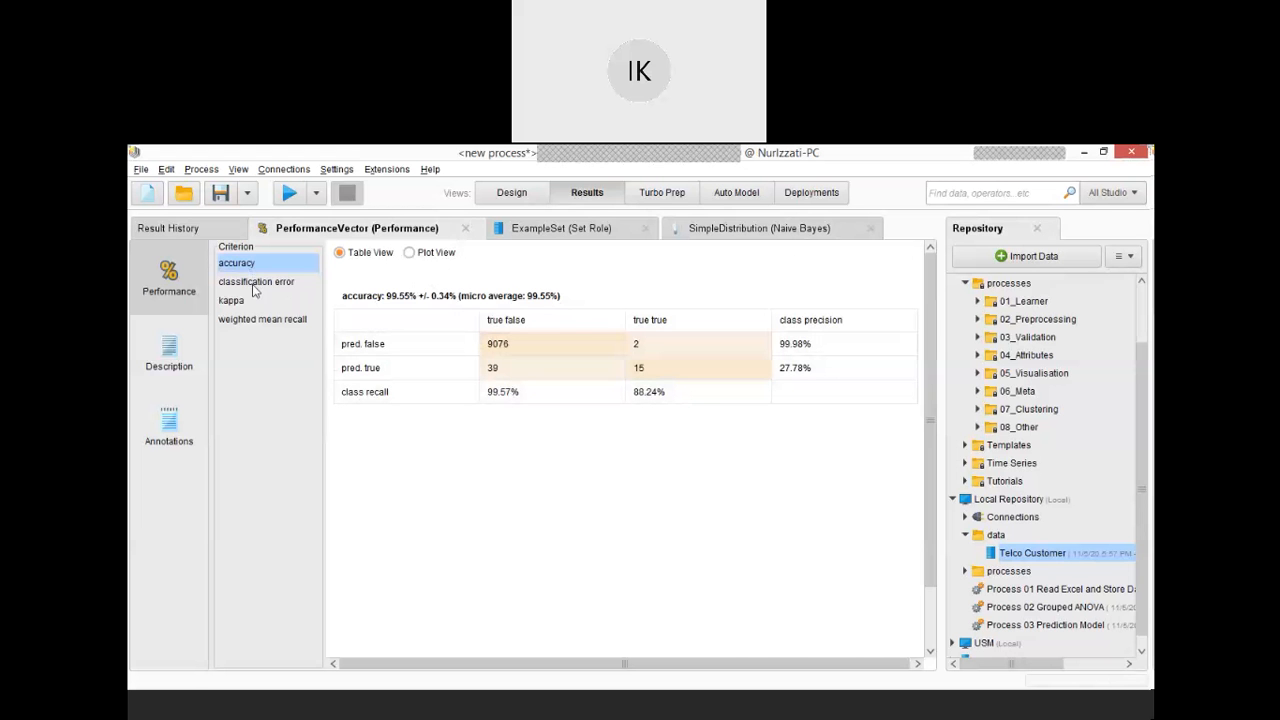
pyautogui.click(249, 286)
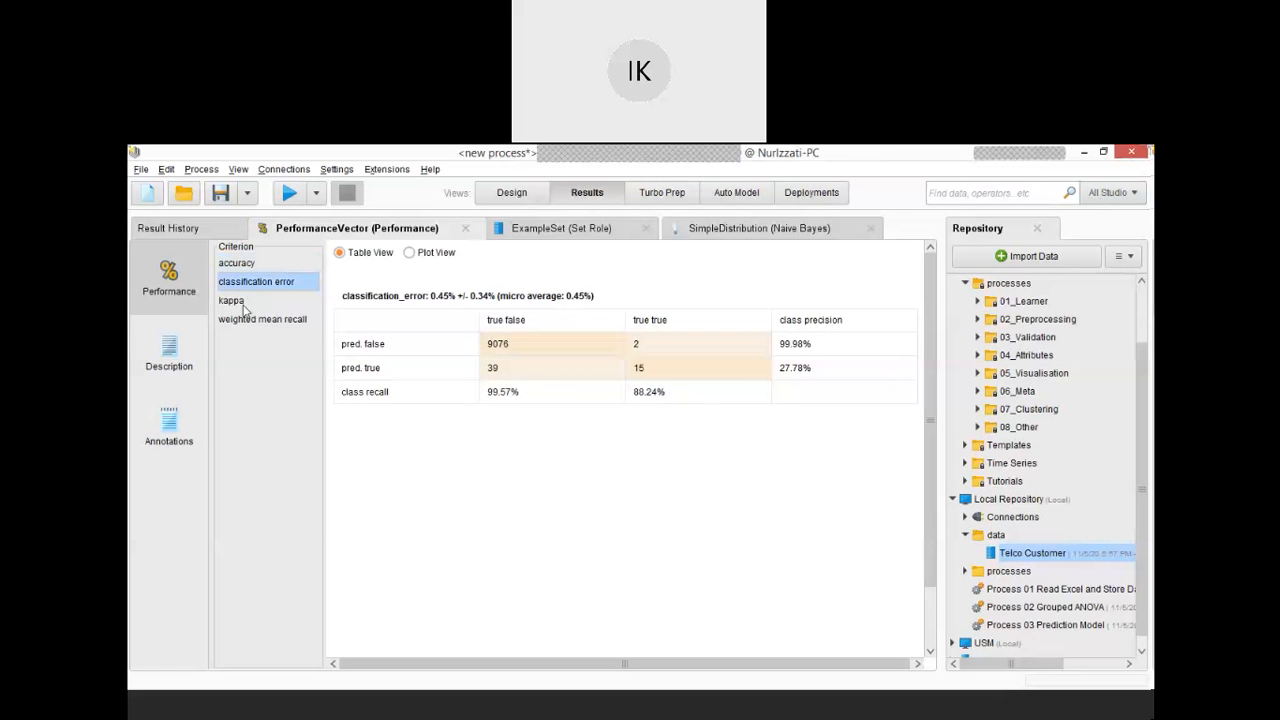
pyautogui.click(235, 305)
pyautogui.click(245, 322)
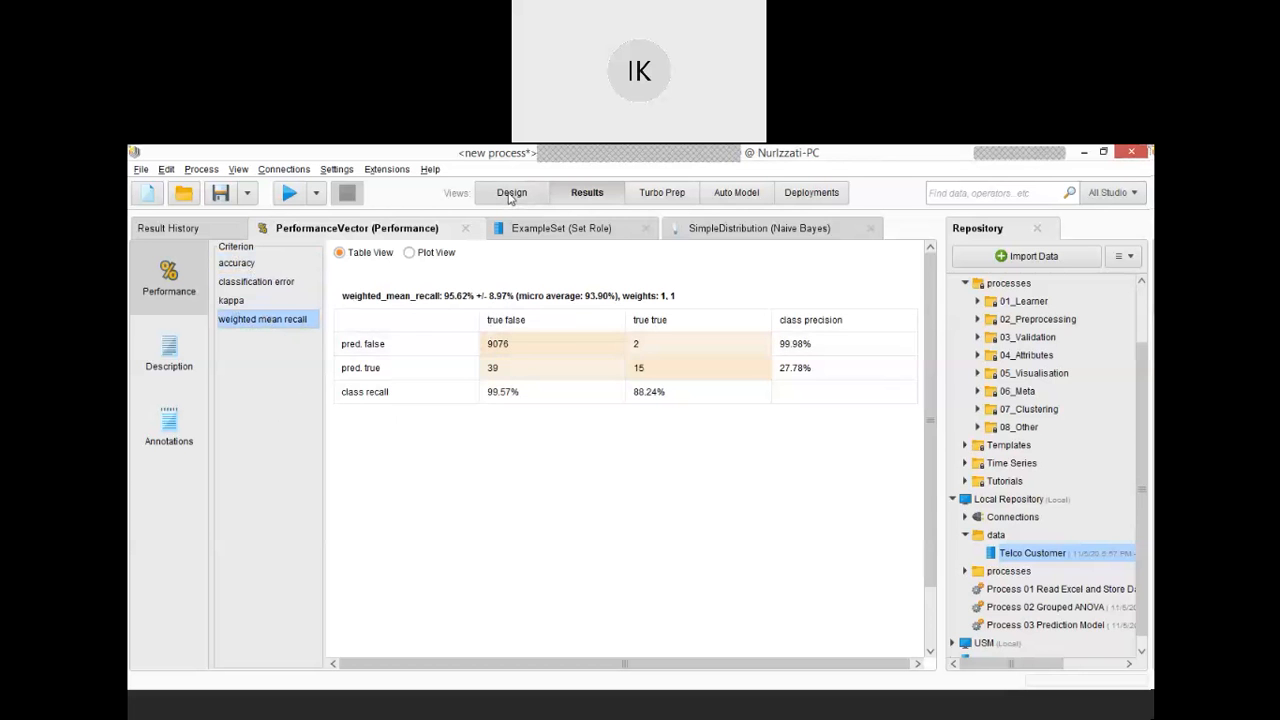
# Return to the process design and connect Cross Validation's test result set output to a process result port.
pyautogui.click(510, 195)
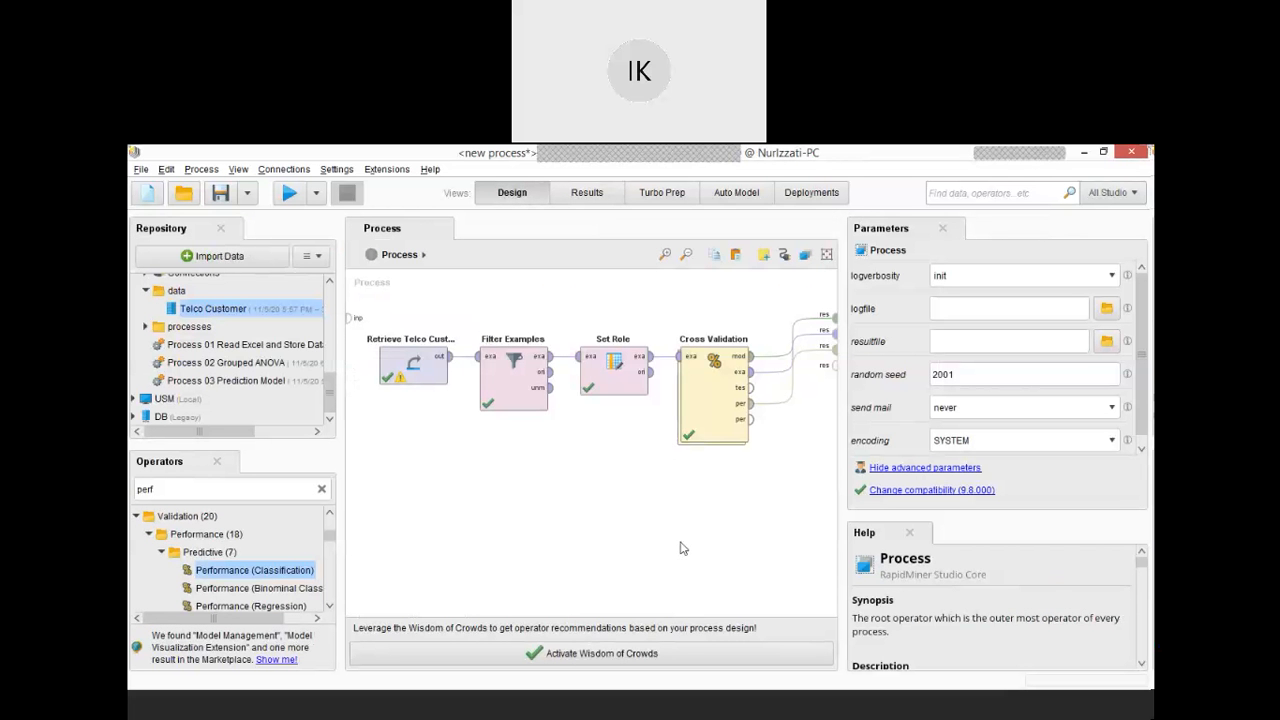
pyautogui.click(754, 390)
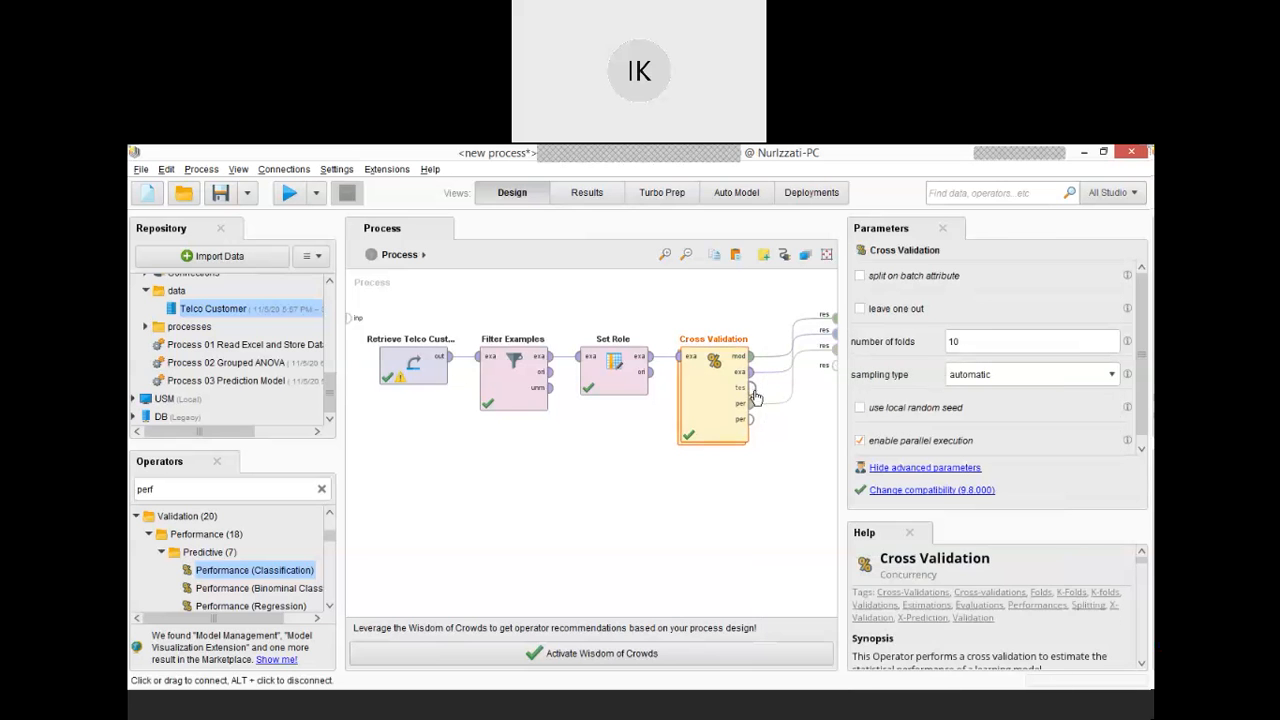
pyautogui.click(834, 372)
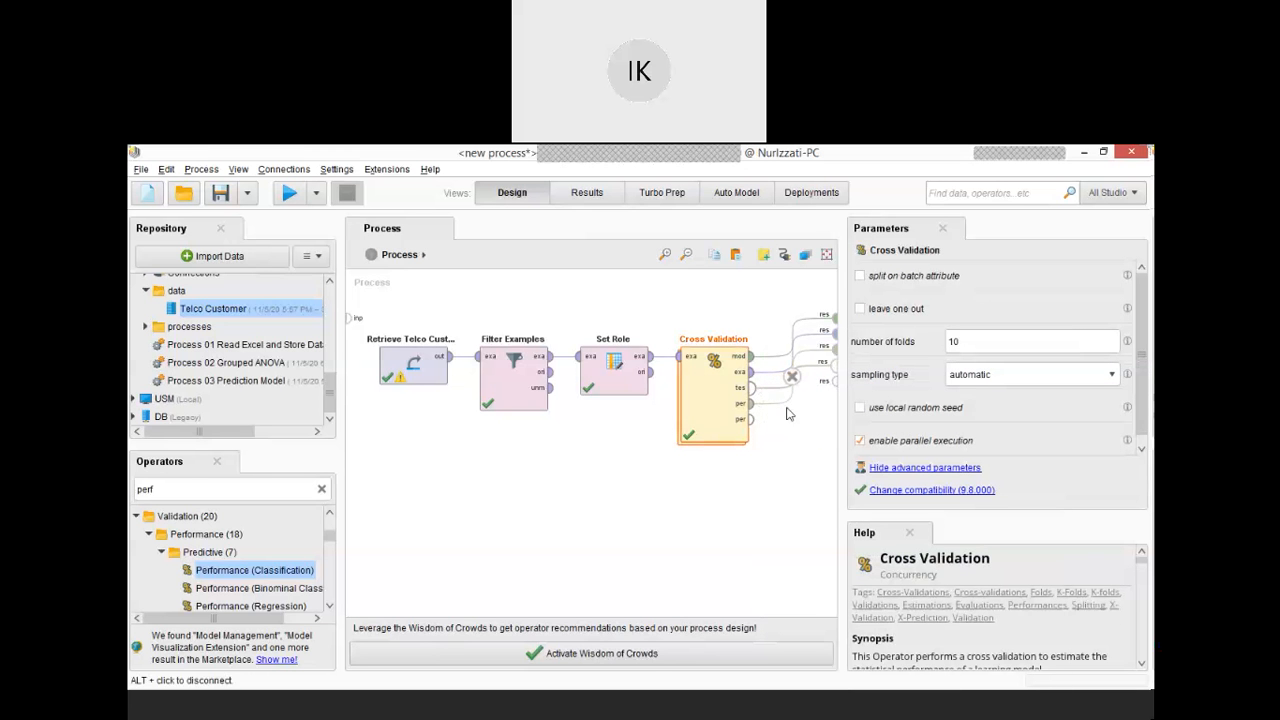
# Inside the Cross Validation subprocess, connect Performance's example set output to the test set results port.
pyautogui.doubleClick(716, 405)
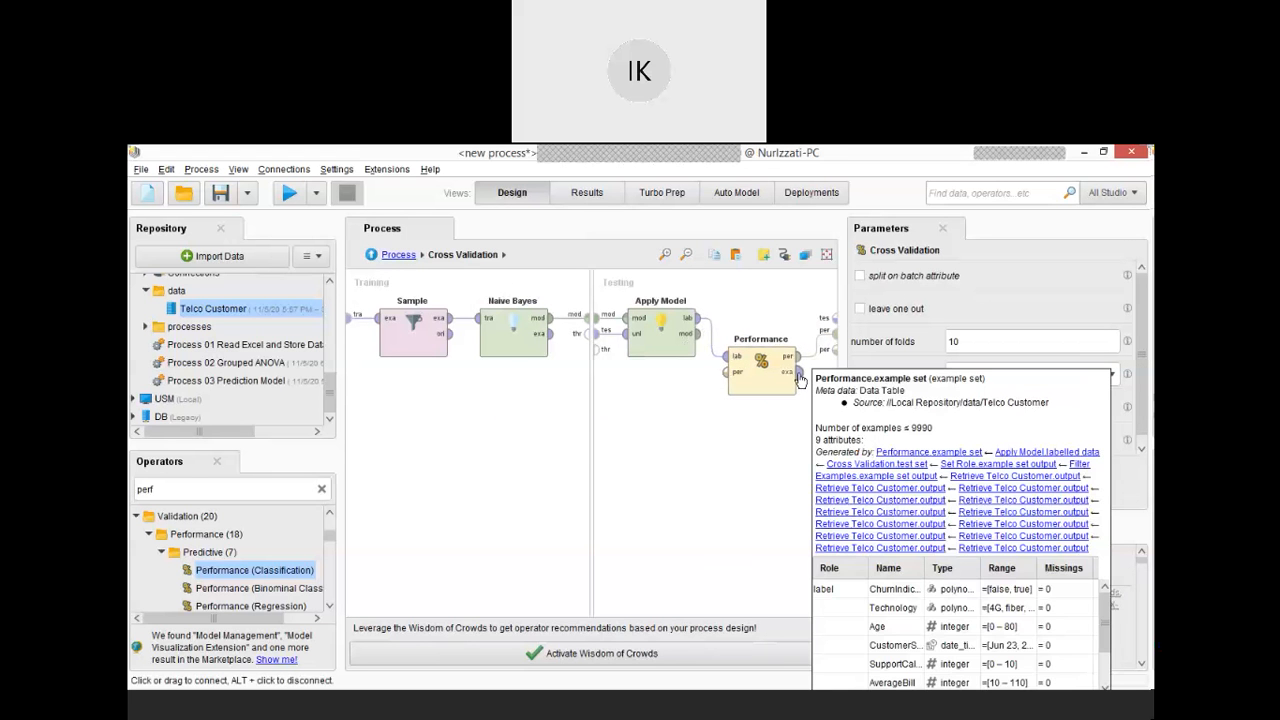
pyautogui.click(800, 377)
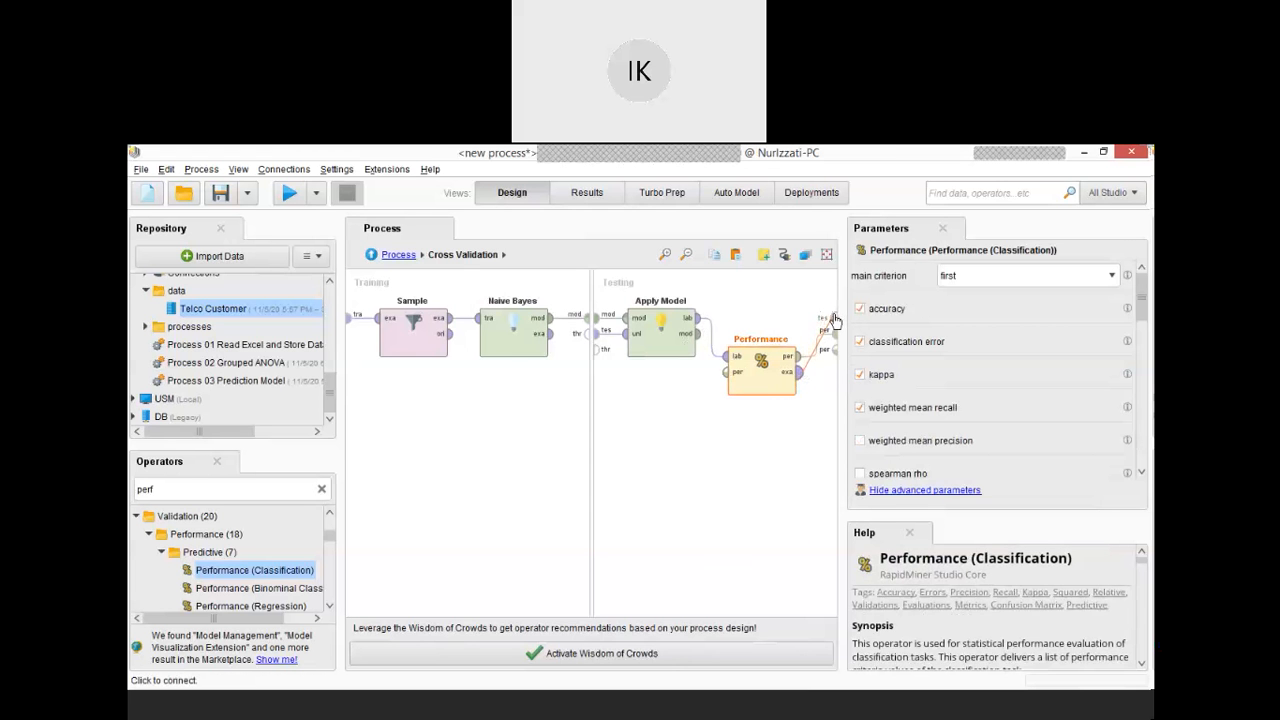
pyautogui.click(833, 329)
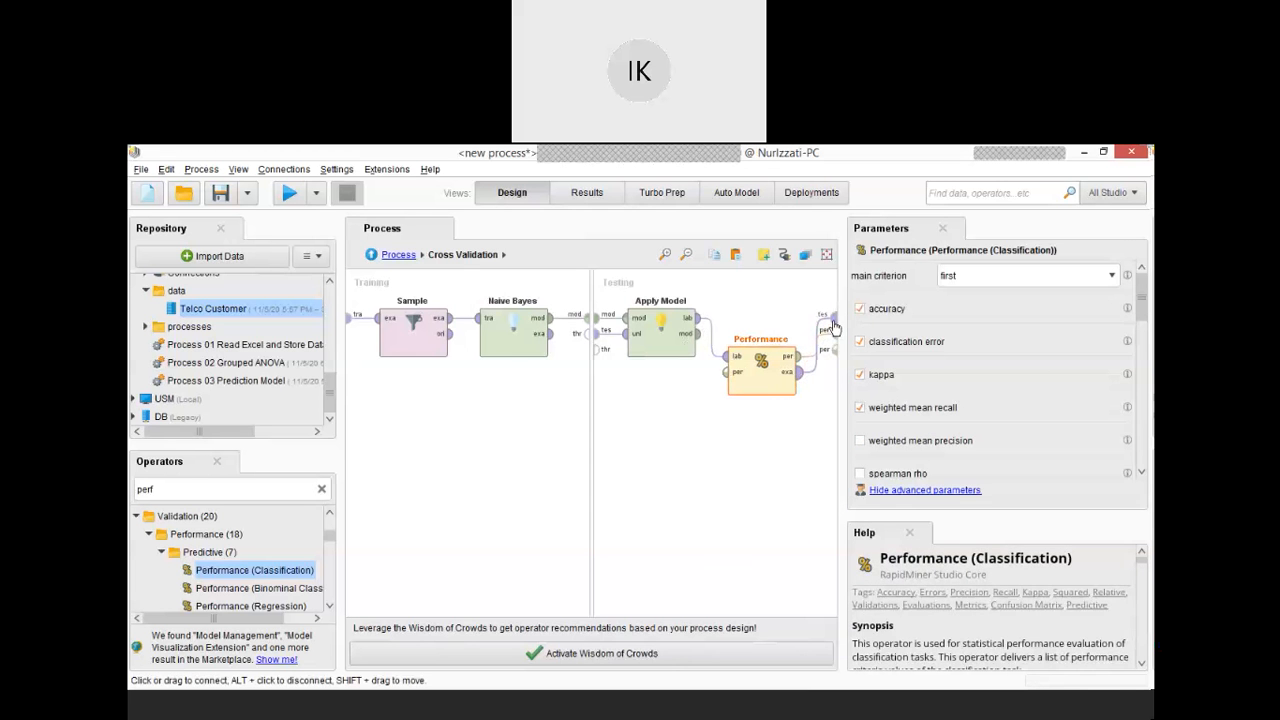
pyautogui.moveTo(833, 328)
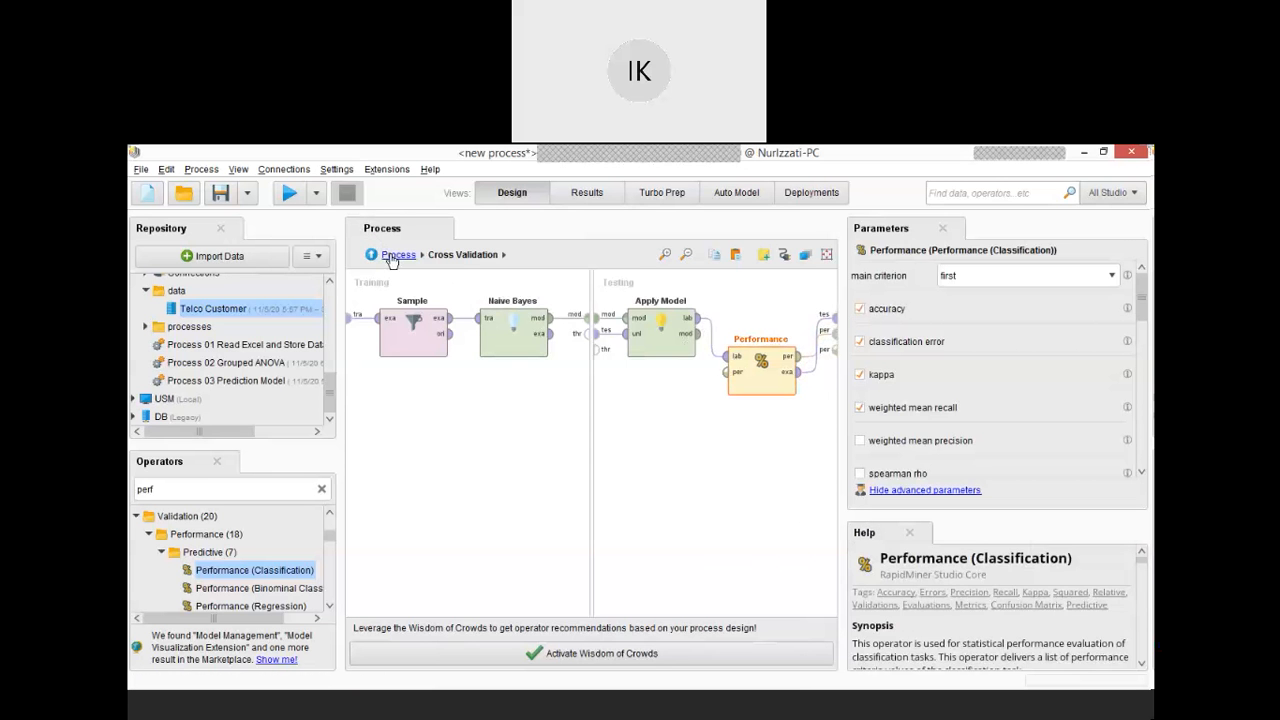
# Run the main process again and widen the prediction(ChurnIndicator) column in the Cross Validation example set results.
pyautogui.click(390, 257)
pyautogui.click(292, 196)
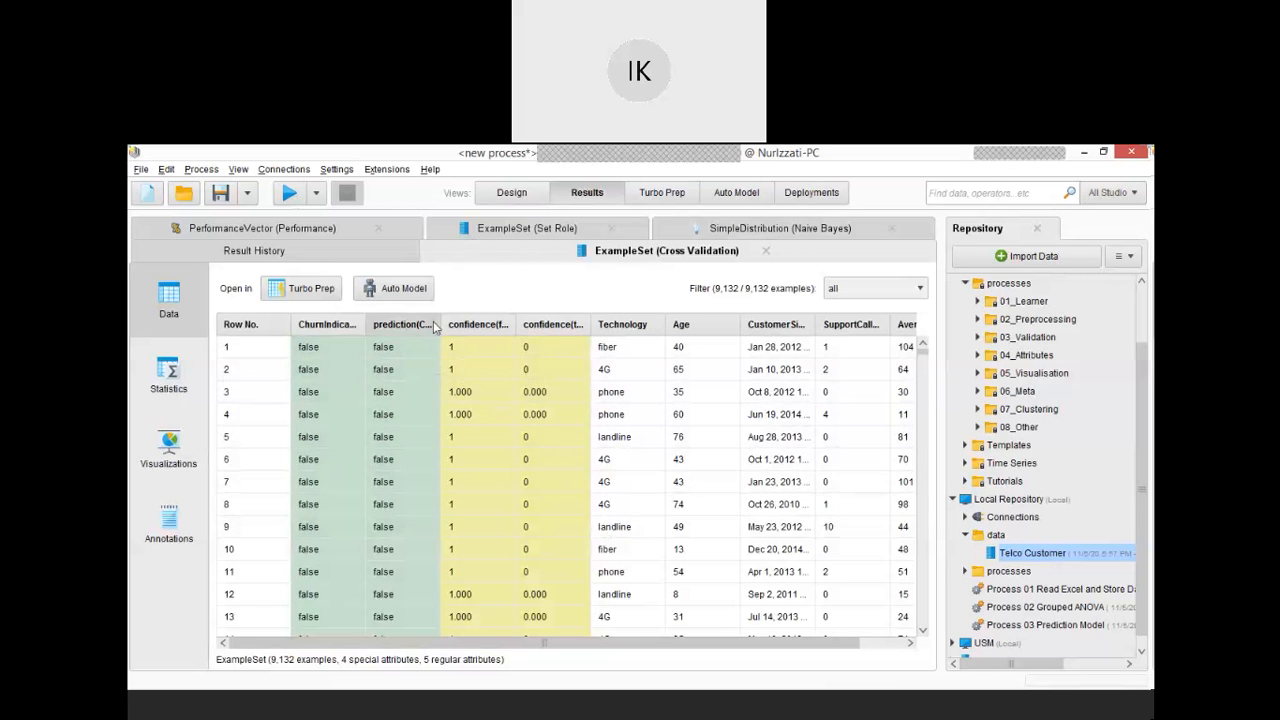
pyautogui.moveTo(444, 324); pyautogui.dragTo(479, 324)
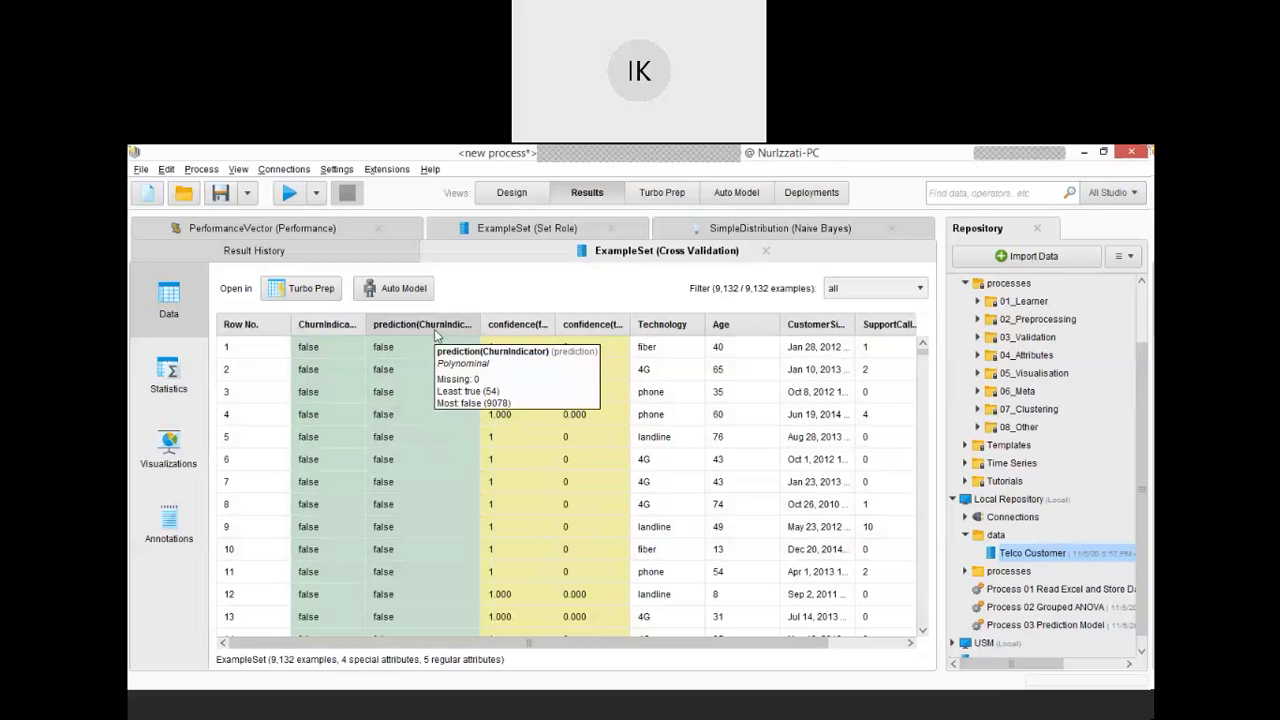
# Reopen the Cross Validation subprocess design, search the operators for knn, and return to the main process.
pyautogui.click(511, 192)
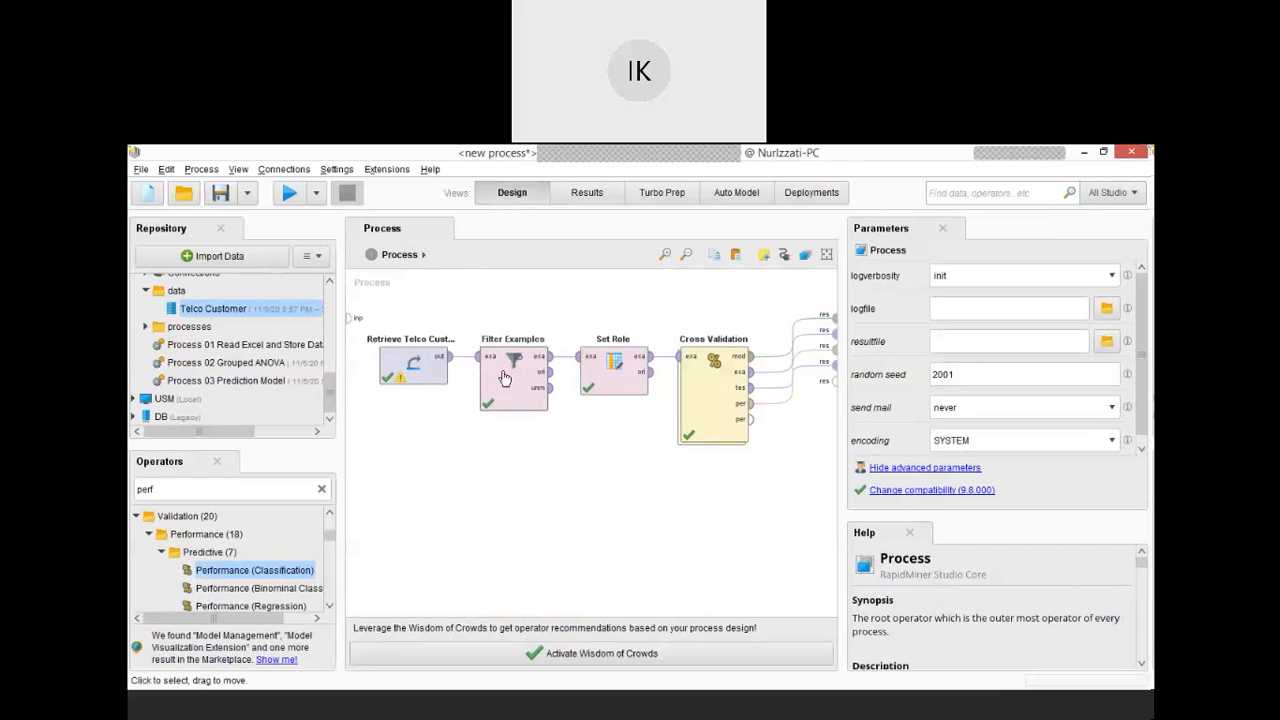
pyautogui.doubleClick(708, 418)
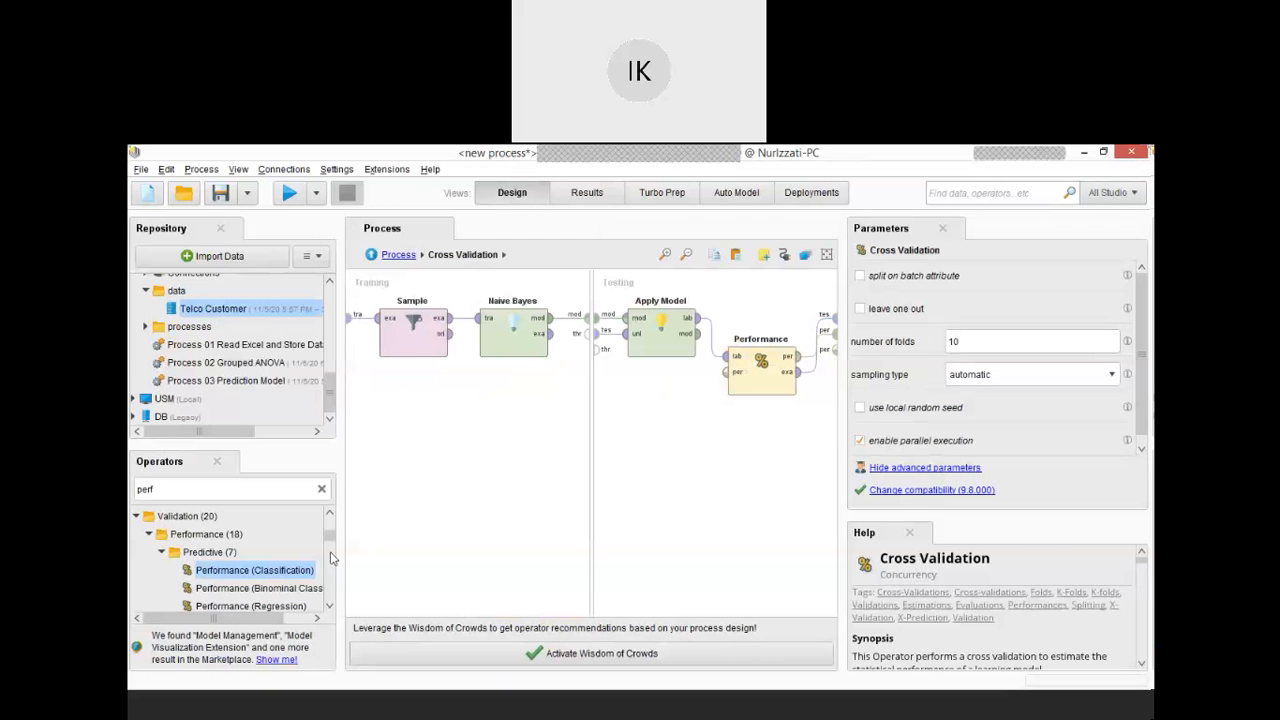
pyautogui.click(322, 490)
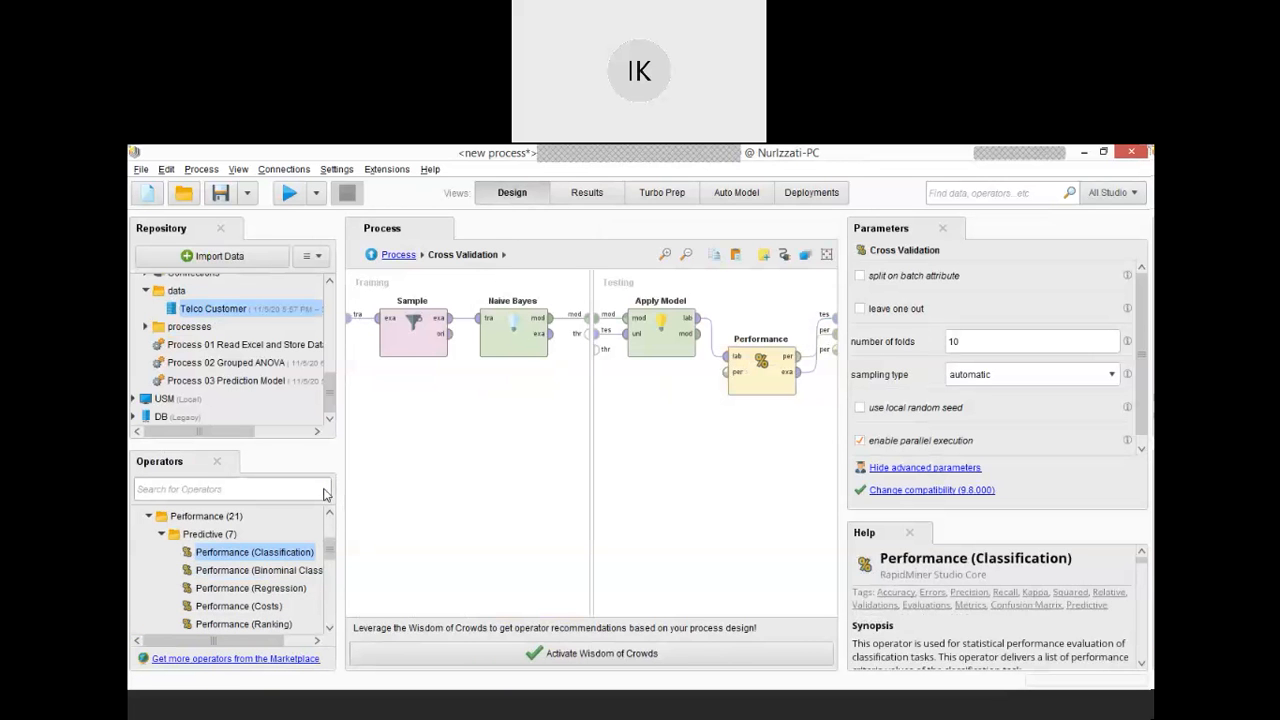
pyautogui.write('knn')
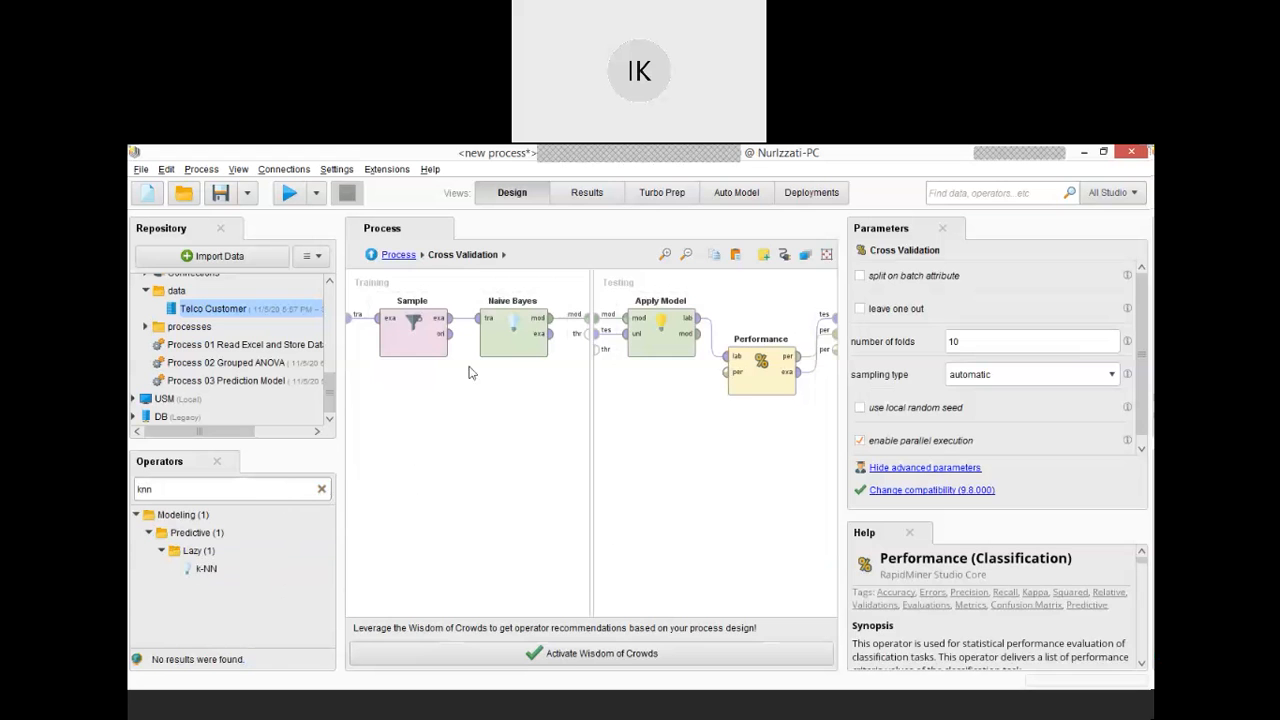
pyautogui.click(410, 255)
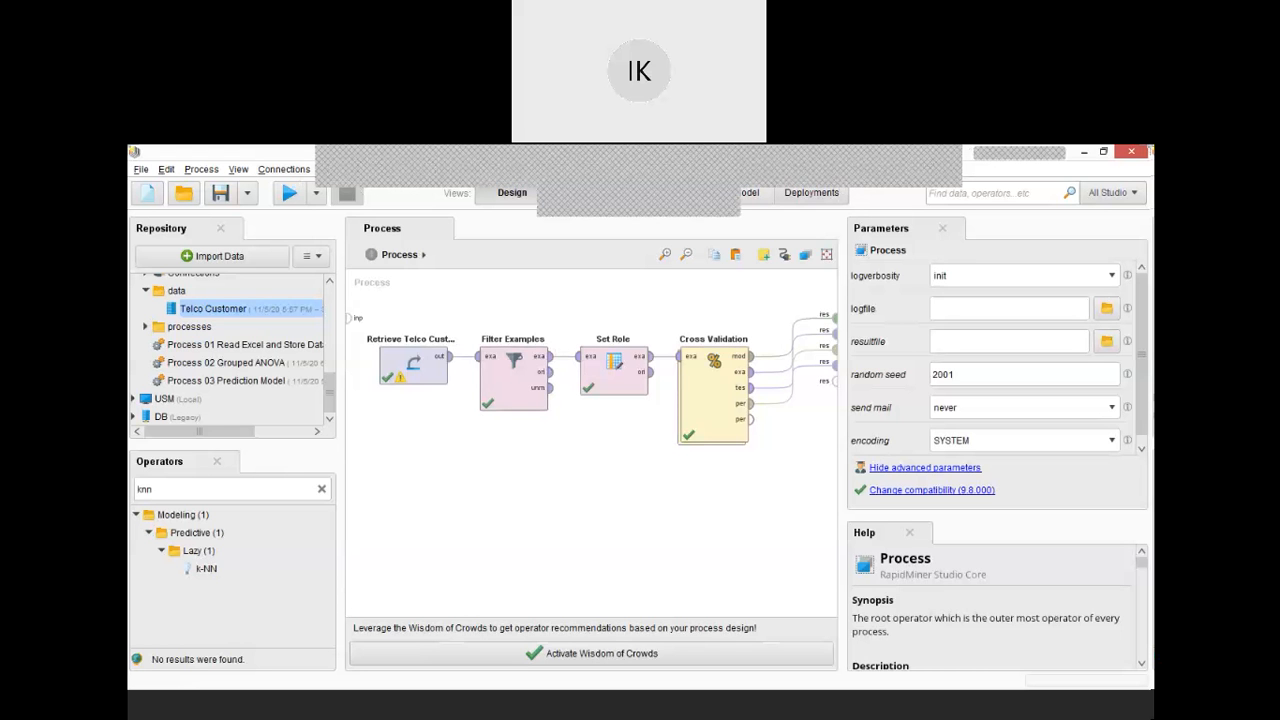
pyautogui.click(992, 156)
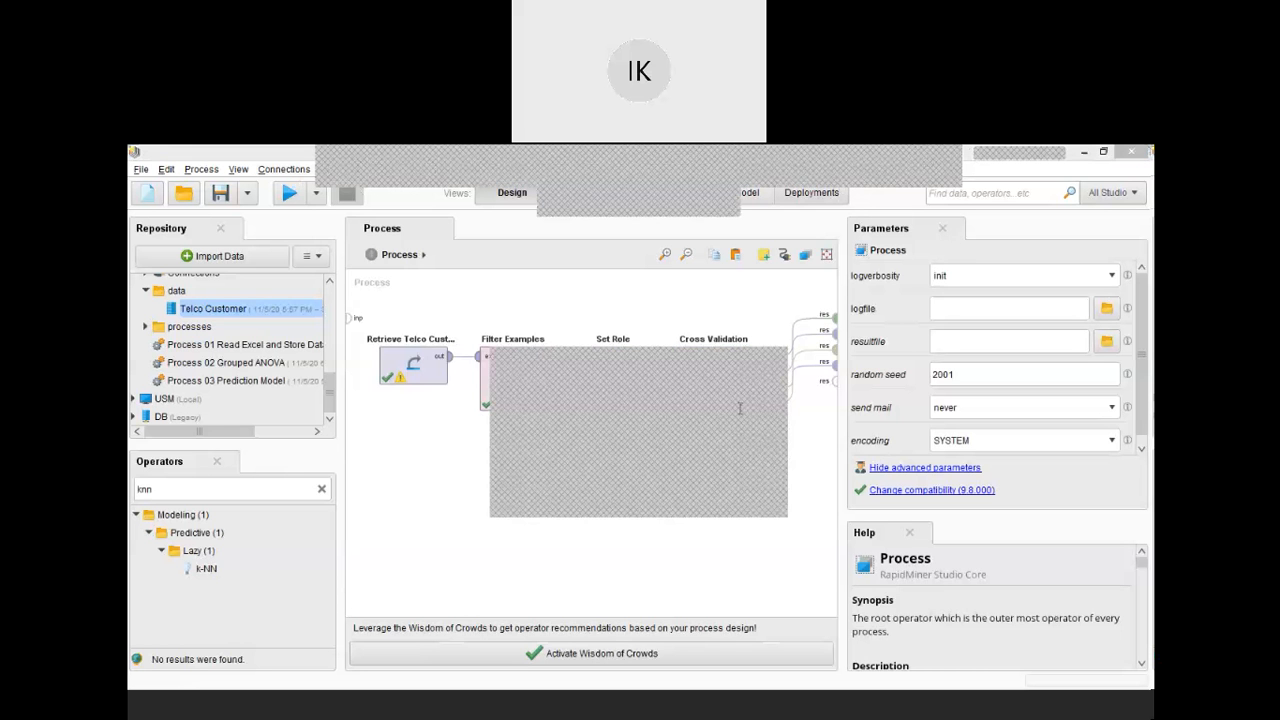